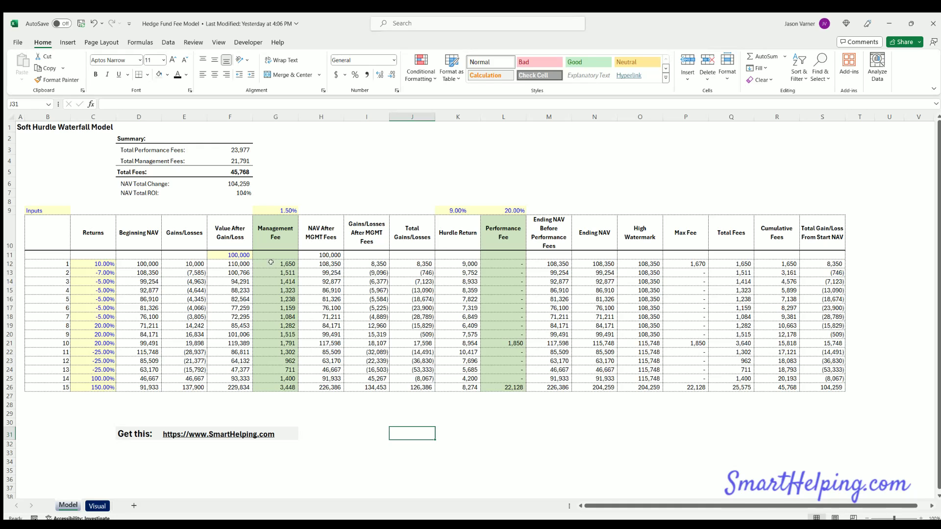
Set the Management Fee rate in the inputs row to 2%.
click(256, 213)
text(2)
key(Return)
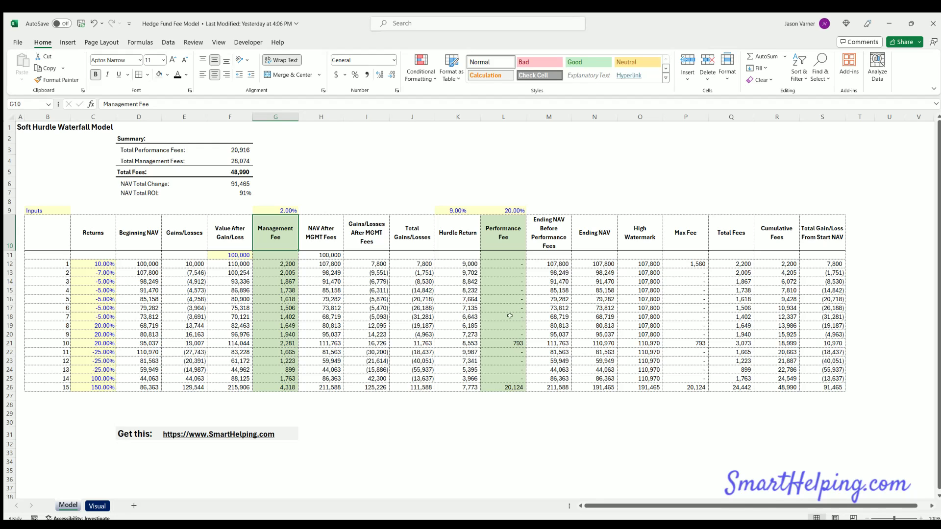
click(467, 422)
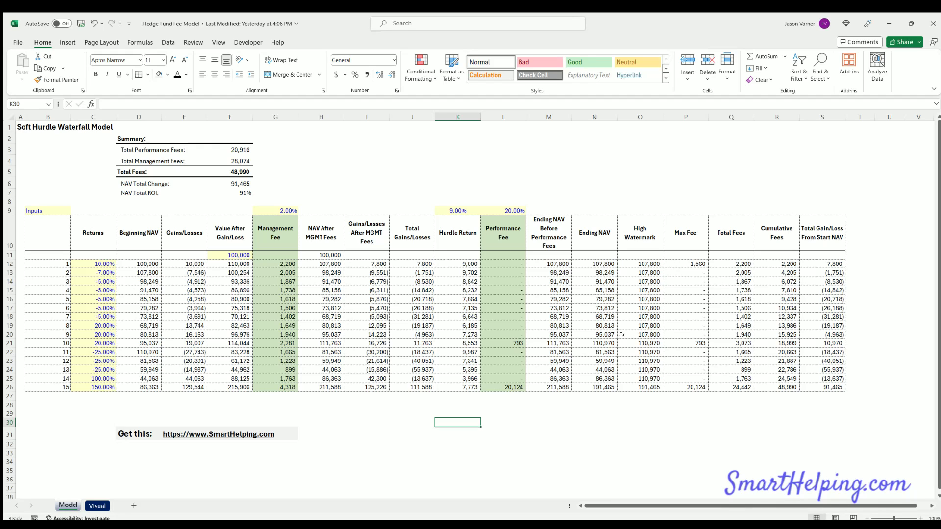
click(599, 442)
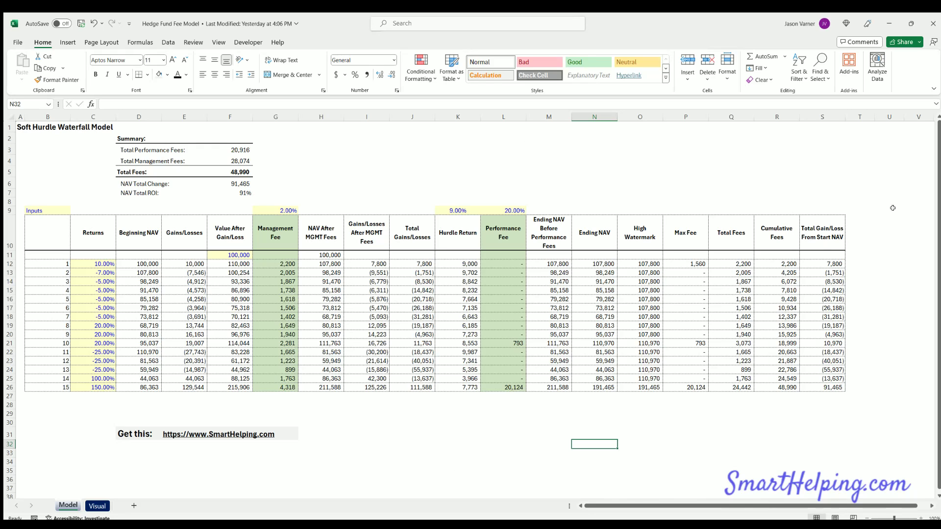
click(407, 431)
click(454, 430)
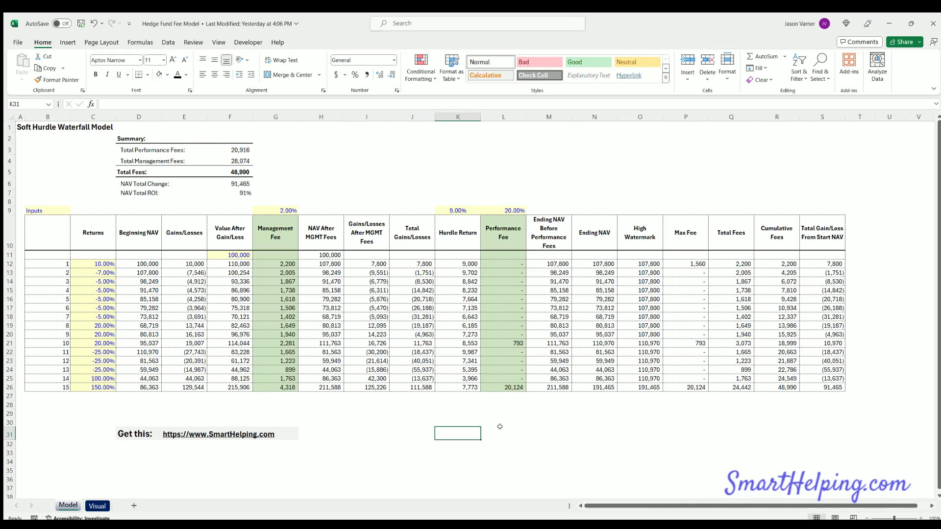
click(499, 430)
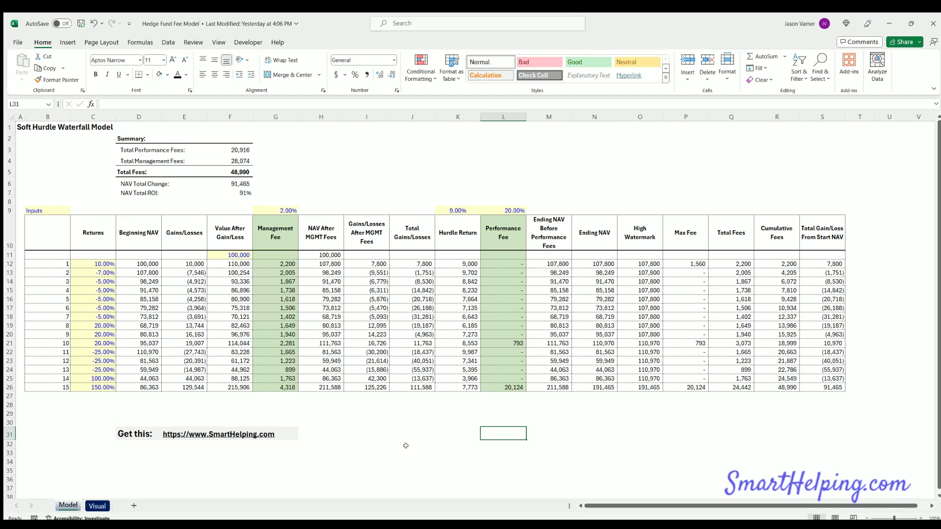
click(406, 430)
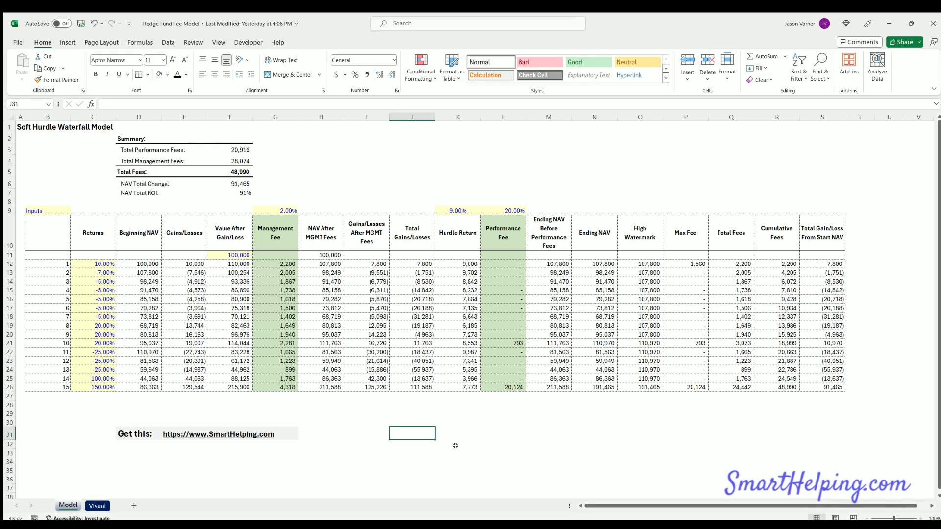
click(502, 429)
click(459, 426)
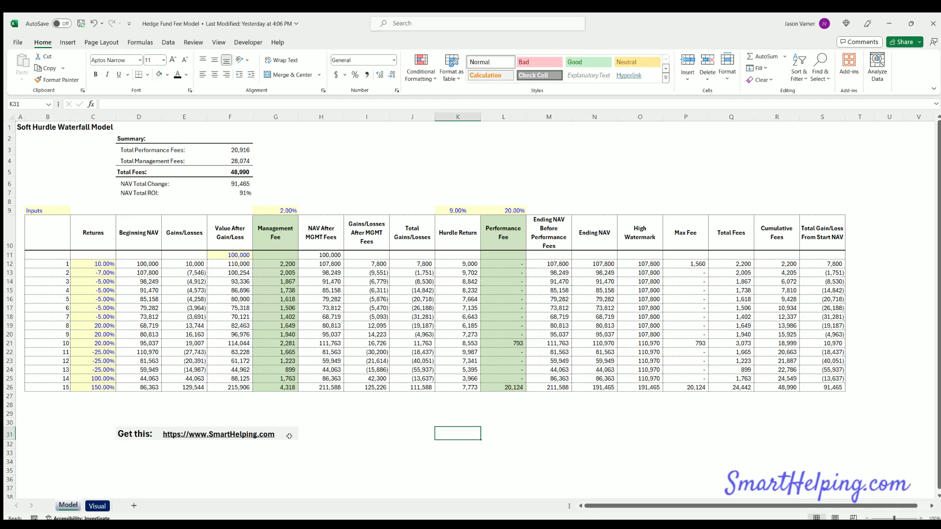
click(356, 431)
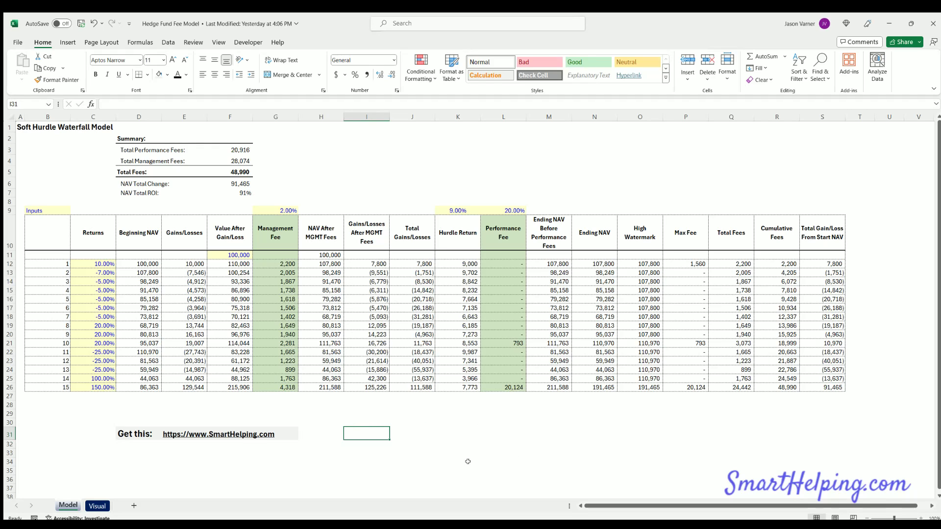
click(743, 160)
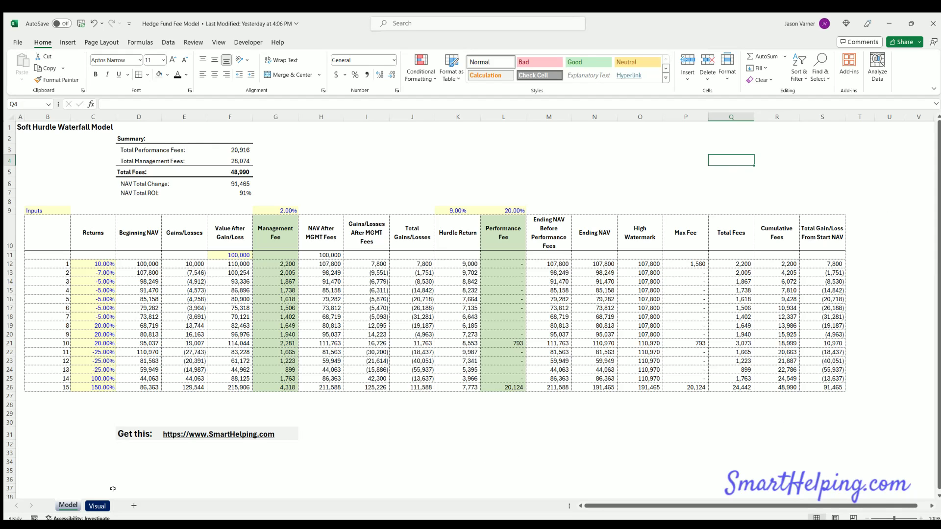
Look through all the charts on the Visual sheet and return to the Model sheet.
click(97, 506)
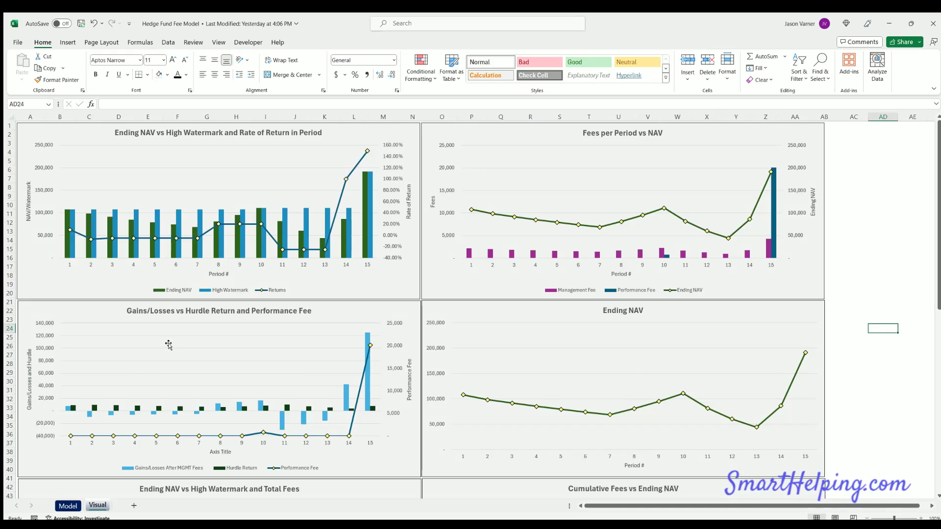
scroll(169, 346, down, 15)
scroll(169, 346, up, 15)
click(68, 505)
click(460, 457)
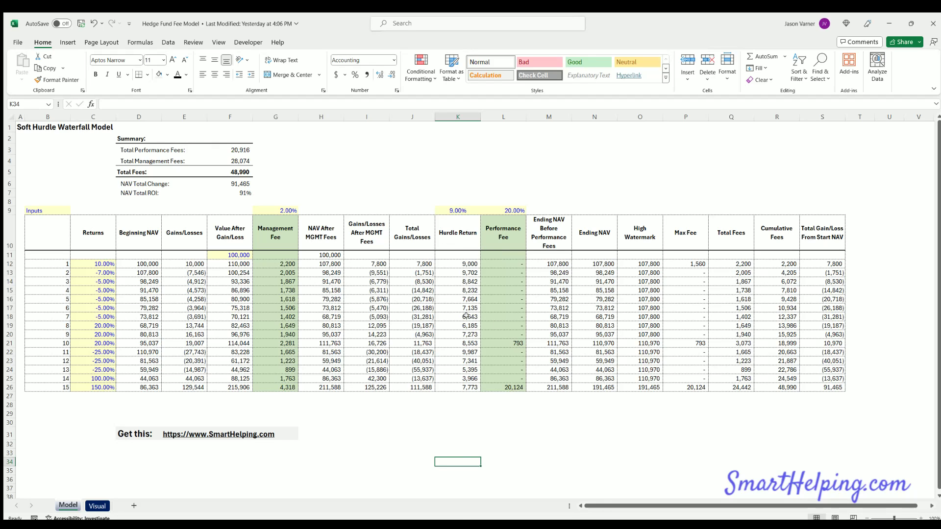
click(552, 470)
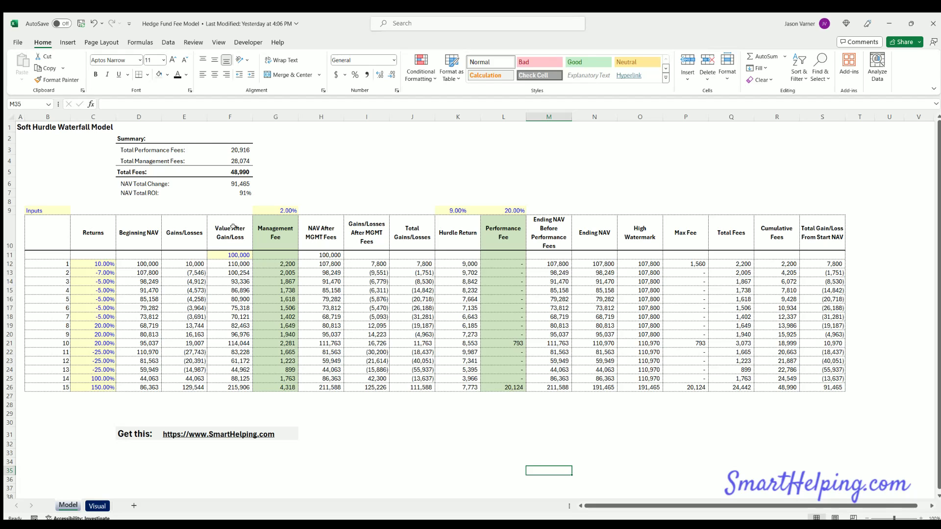
Check the starting value in F11 and the formula behind the first period's Beginning NAV.
click(226, 252)
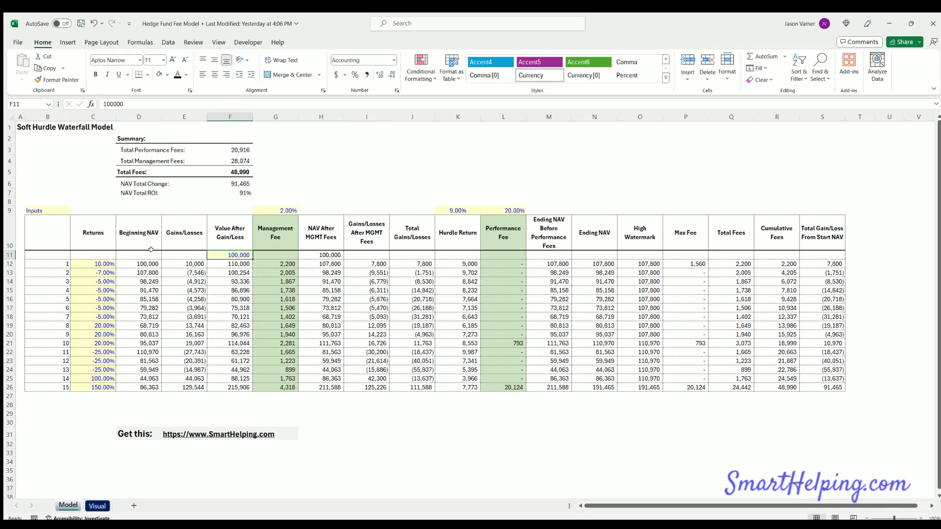
click(142, 263)
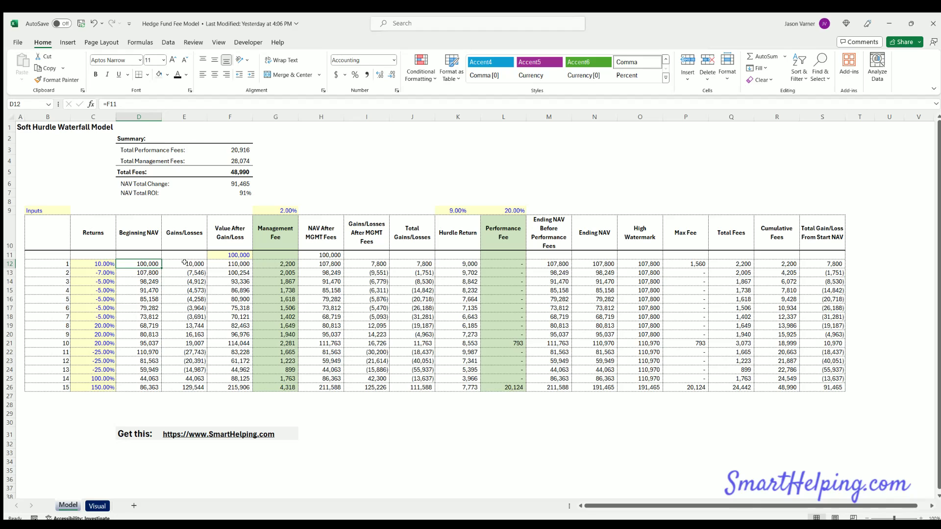
Set the Returns of periods 1 to 5 to 5% each.
click(93, 264)
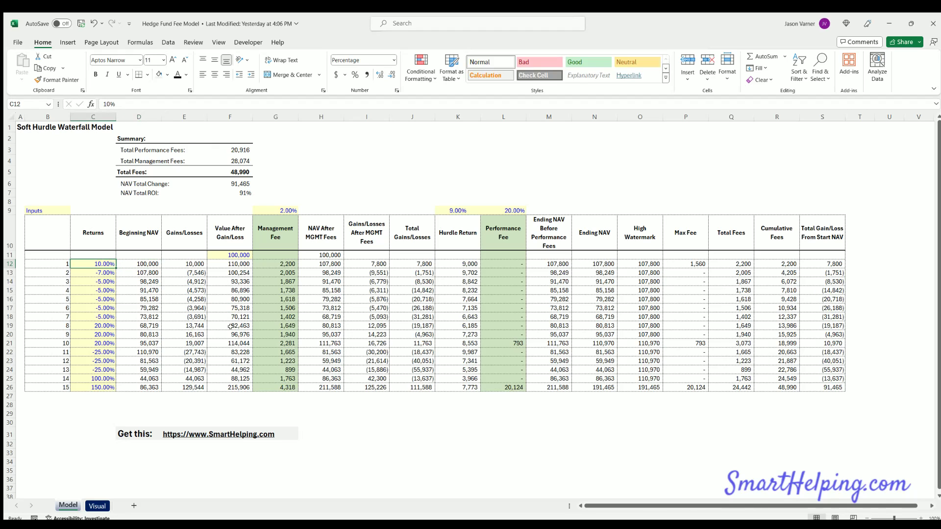
text(5%)
key(Return)
key(Up)
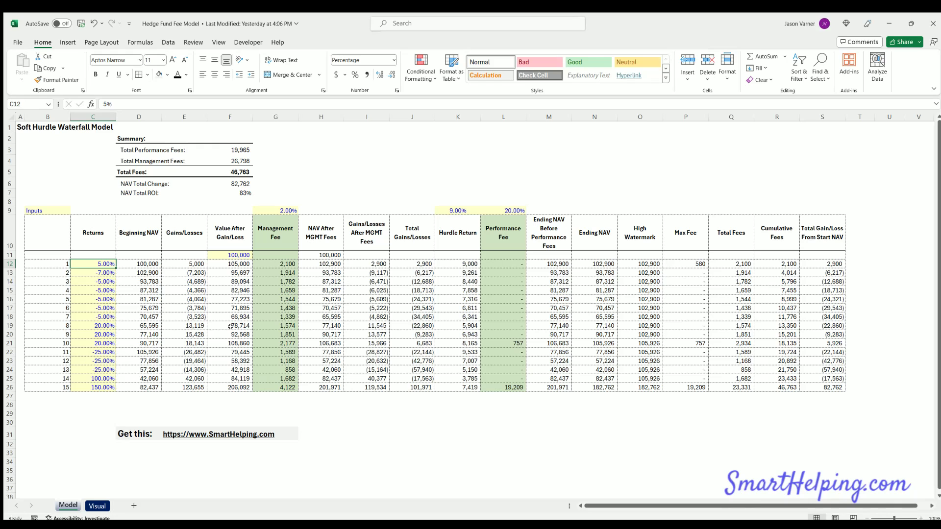
key(Down)
text(5%)
key(Return)
text(5%)
key(Return)
text(5%)
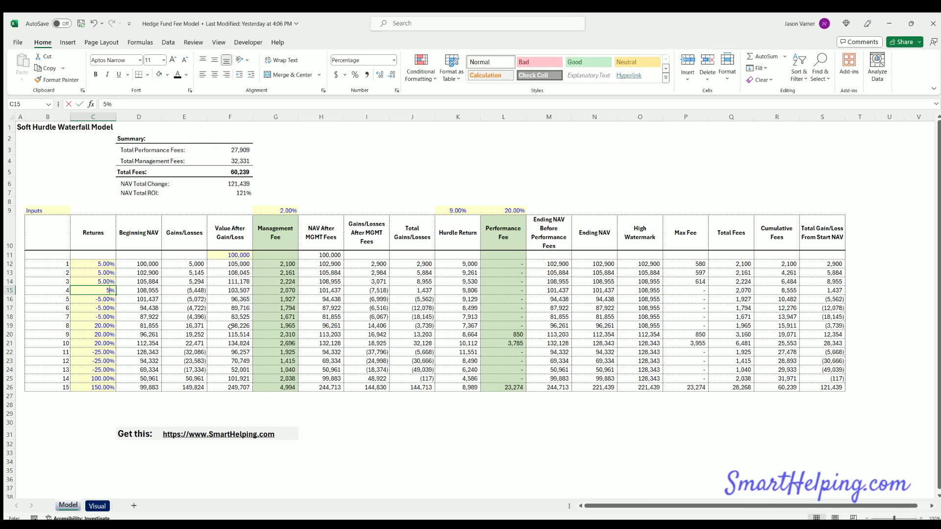
key(Return)
text(5%)
key(Return)
Set the Returns of periods 6 to 10 to 10%, 25%, 30%, 50% and 50%.
text(10%)
key(Return)
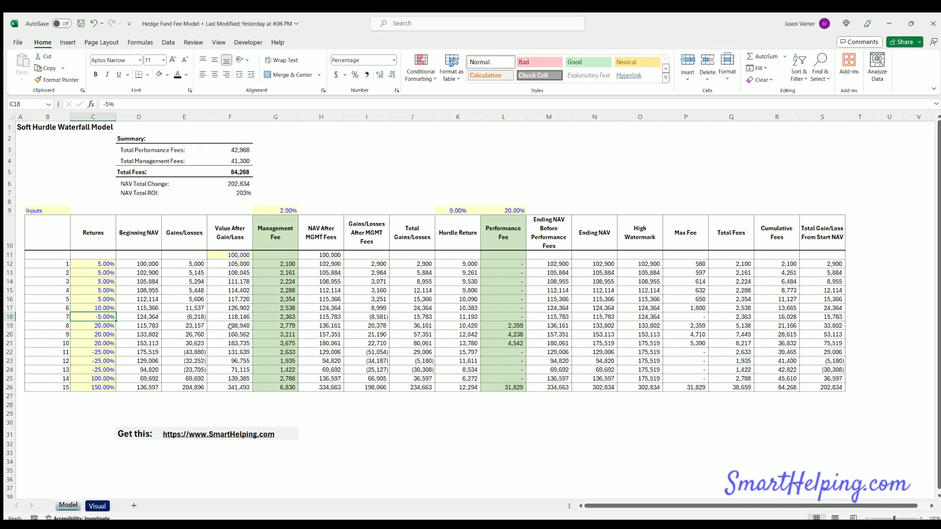
text(25%)
key(Return)
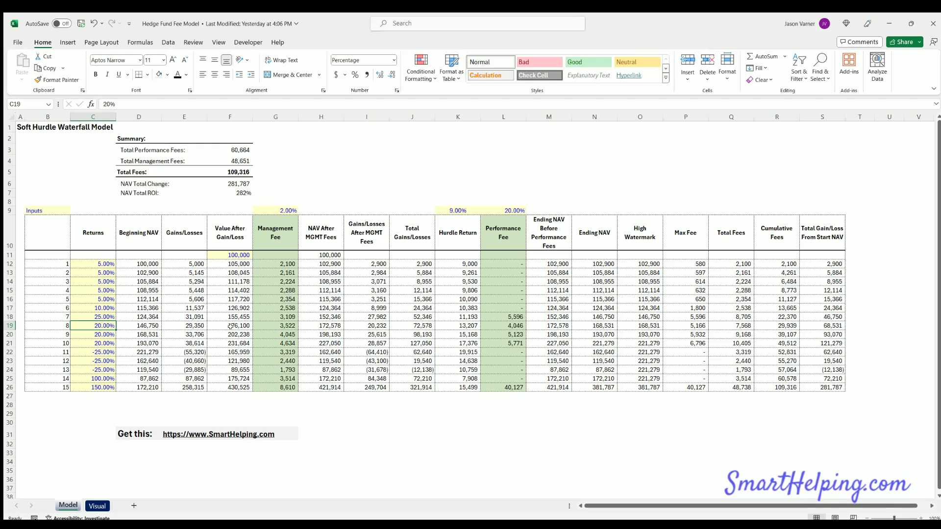
text(30%)
key(Return)
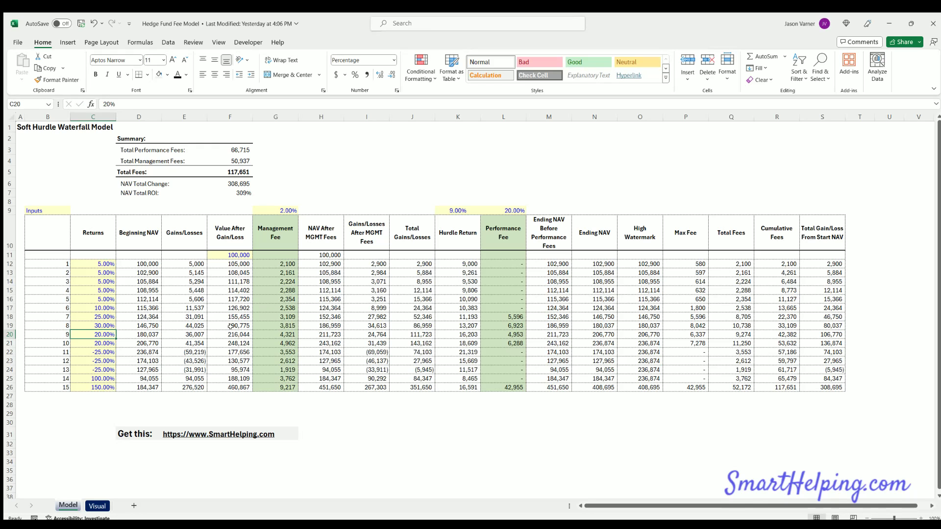
text(50%)
key(Return)
text(50%)
key(Return)
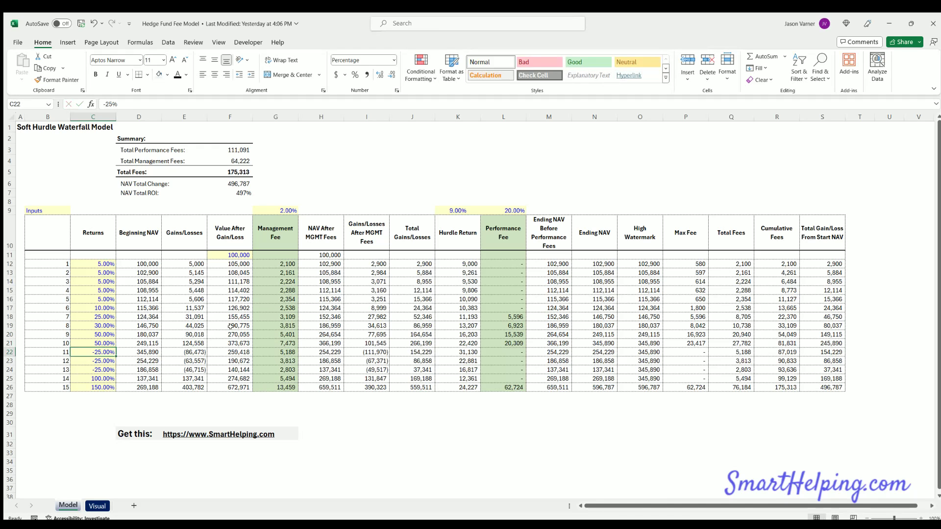
Set the Returns of periods 11 and 12 to 50% each and of period 13 to 5%.
text(50%)
key(Return)
text(50%)
key(Return)
text(5%)
key(Return)
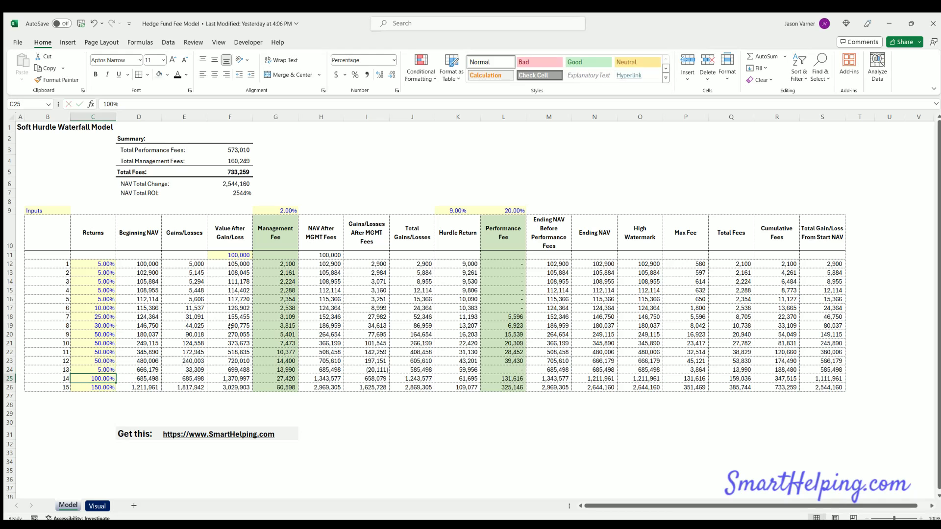
Undo all the Returns changes made for periods 1 to 13.
click(94, 23)
click(94, 24)
click(94, 23)
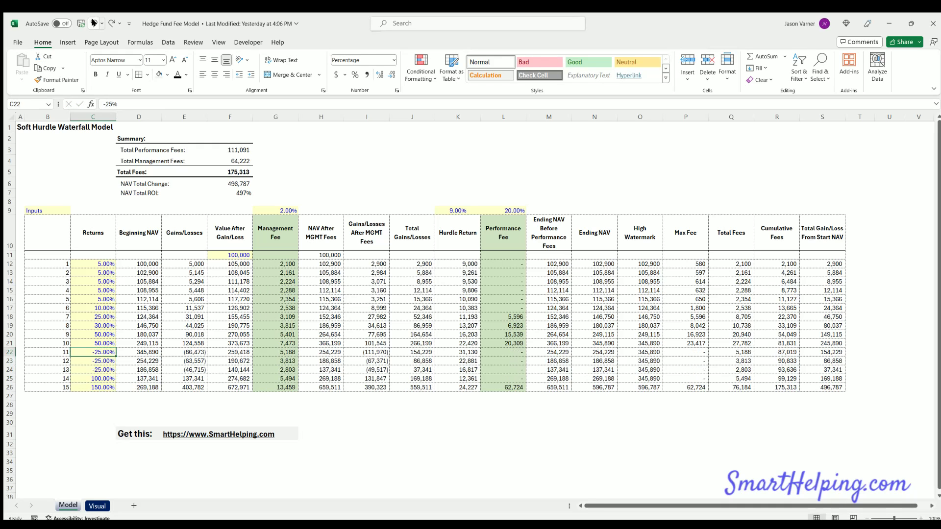
click(94, 24)
click(94, 23)
click(94, 23)
click(94, 23)
click(93, 23)
click(93, 23)
click(94, 23)
click(94, 23)
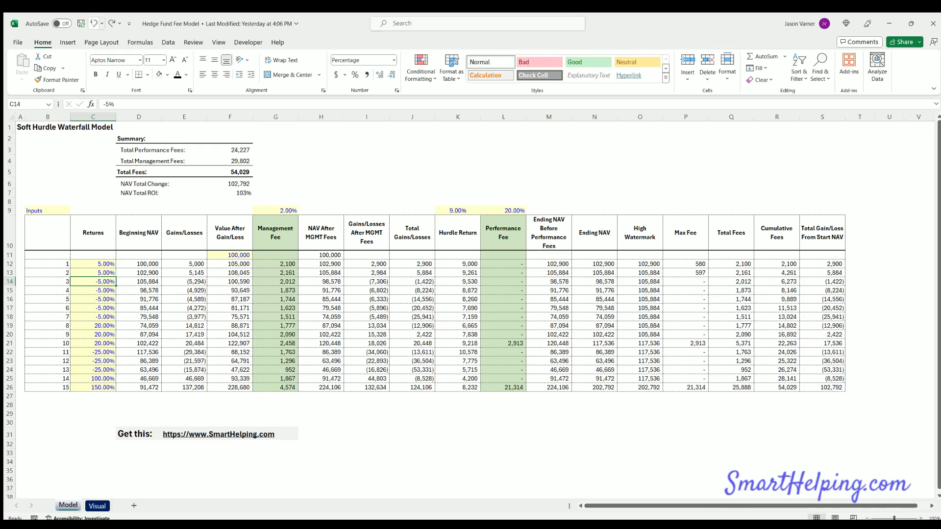
click(93, 23)
click(94, 23)
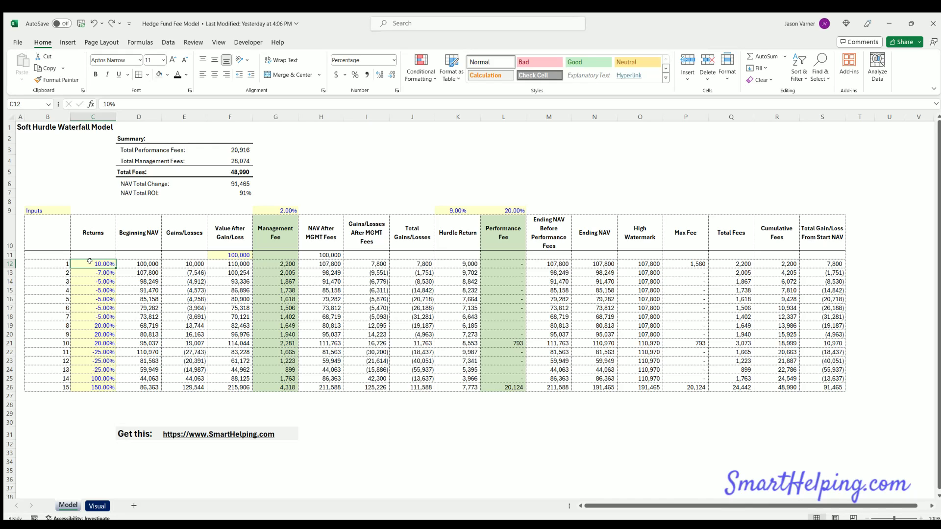
Examine the starting value, the period 1 formula for NAV After MGMT Fees, and the Gains/Losses After MGMT Fees column.
click(233, 254)
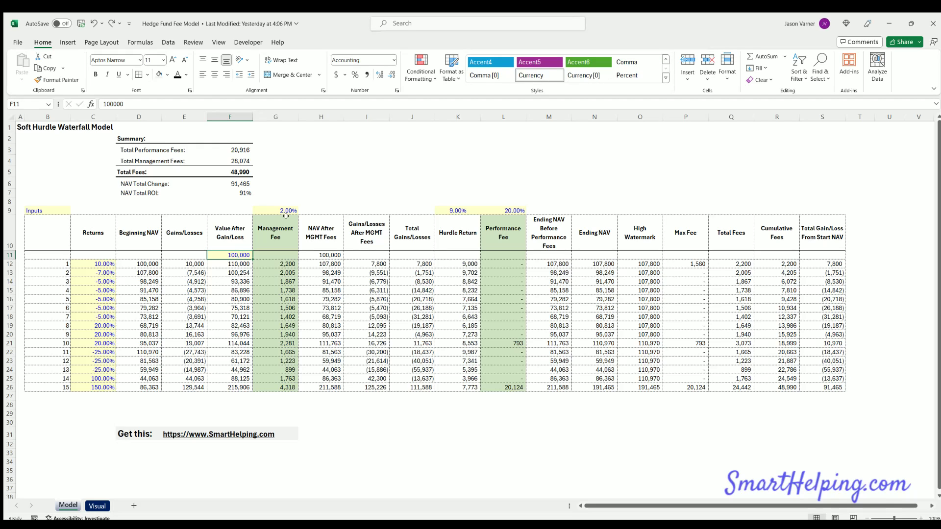
click(319, 209)
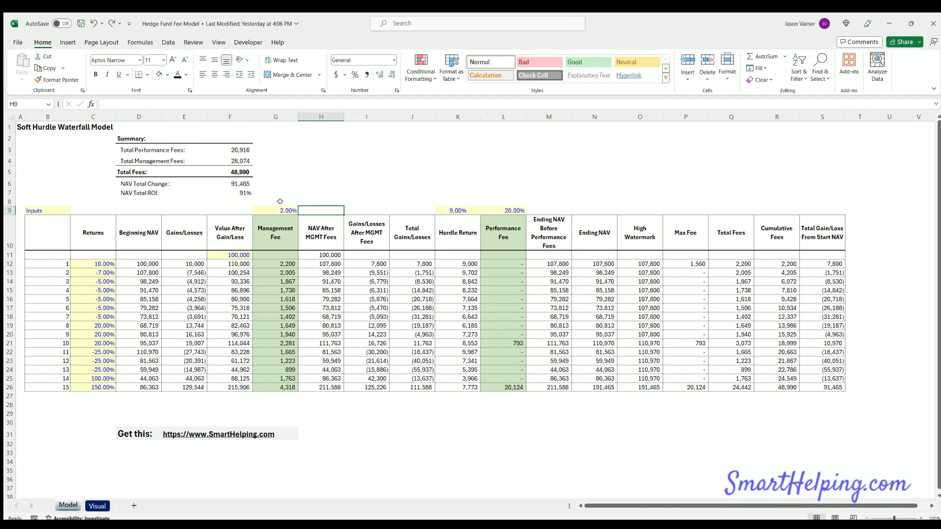
click(323, 223)
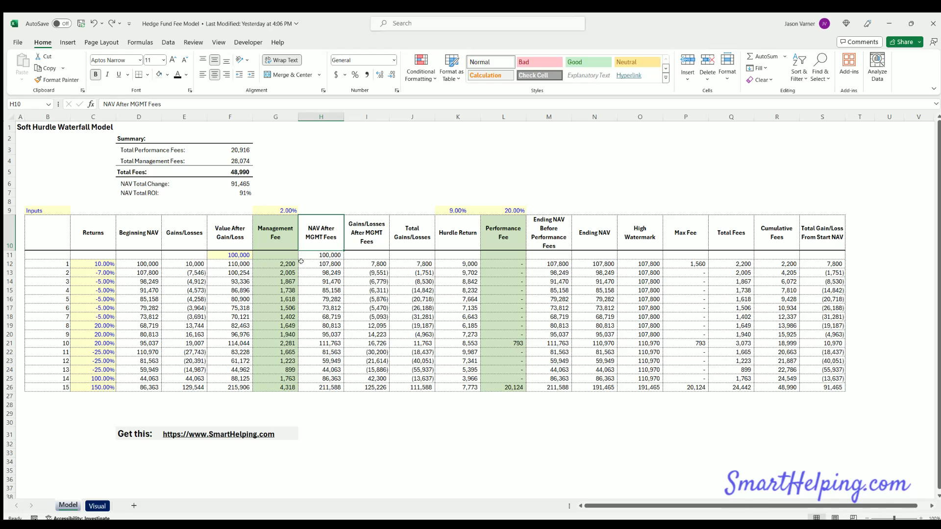
click(323, 262)
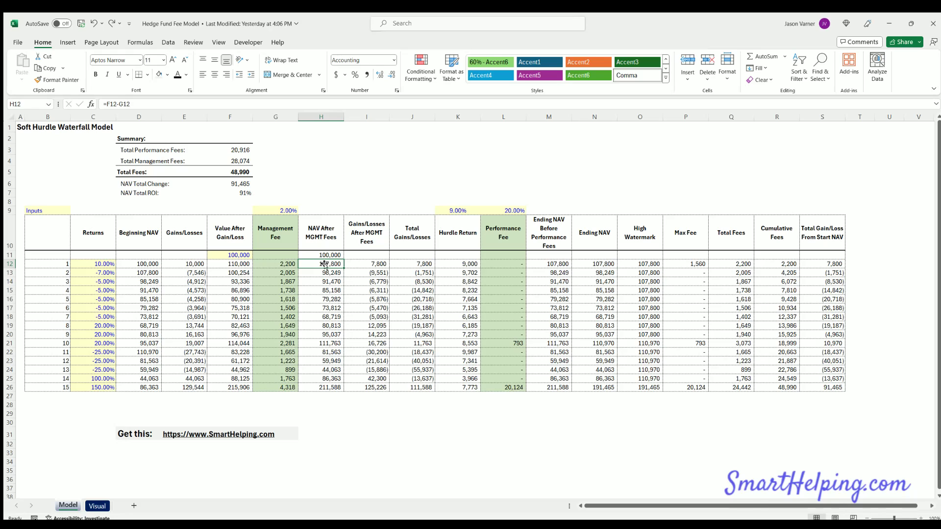
click(365, 226)
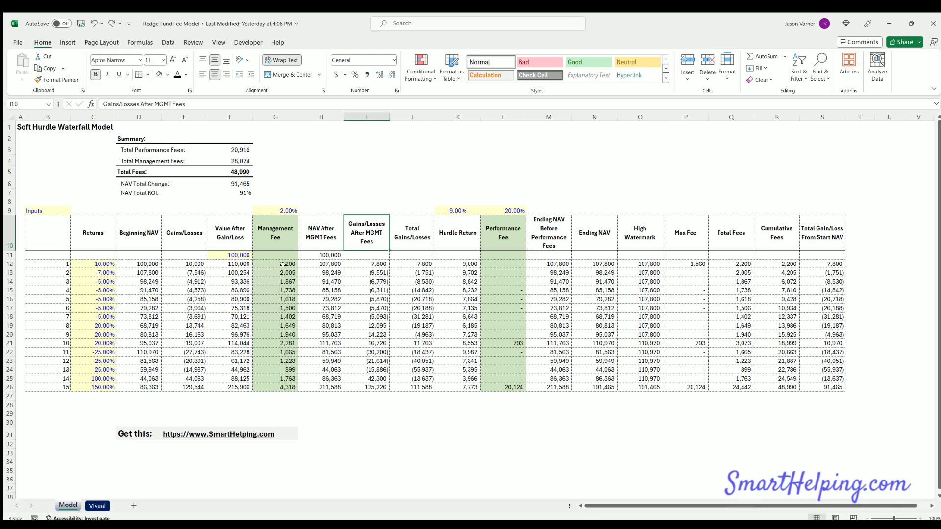
Set the Management Fee rate in the inputs row to 0%.
click(288, 208)
text(0)
key(Return)
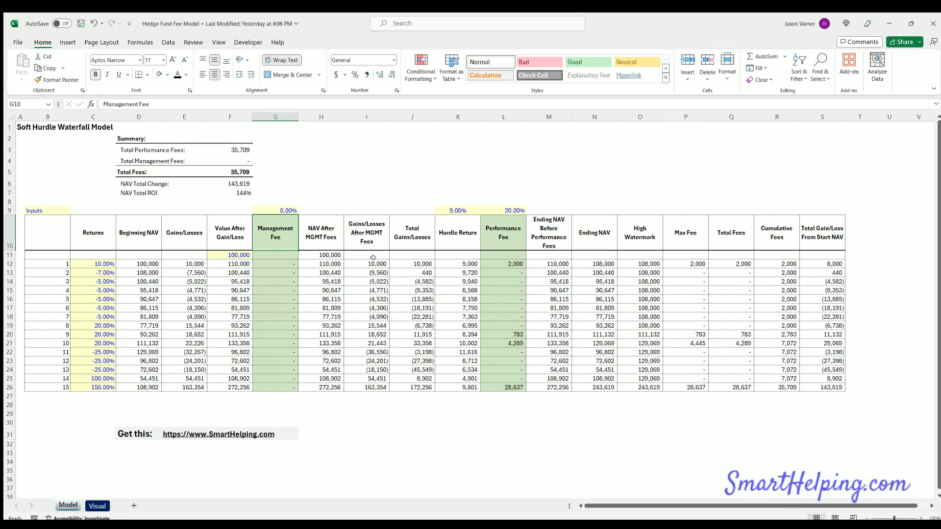
Restore the Management Fee rate to 2%.
click(261, 209)
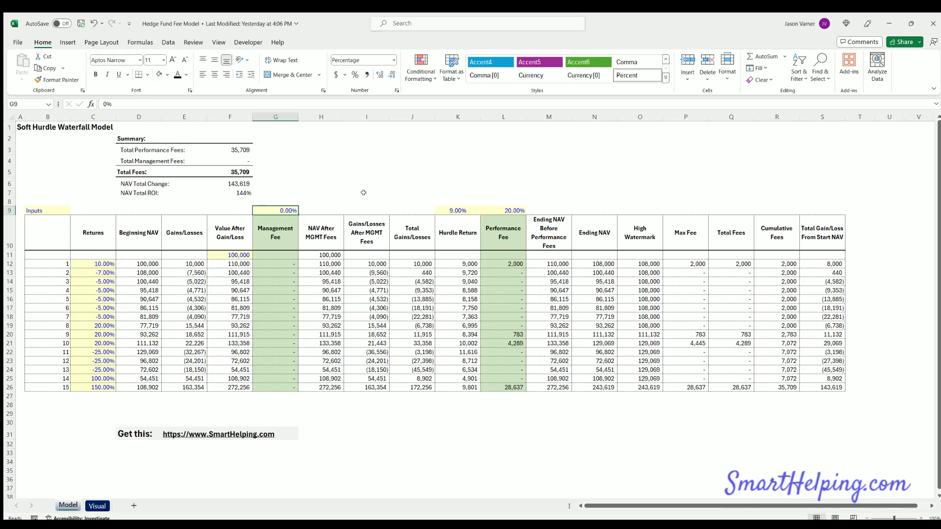
text(2)
key(Return)
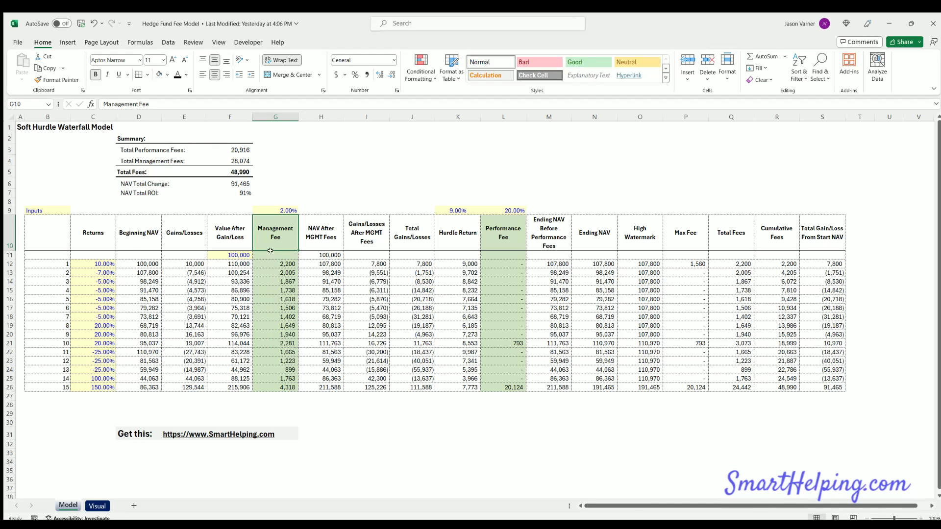
Inspect the Management Fee formula for period 1 and leave it without editing.
double_click(278, 264)
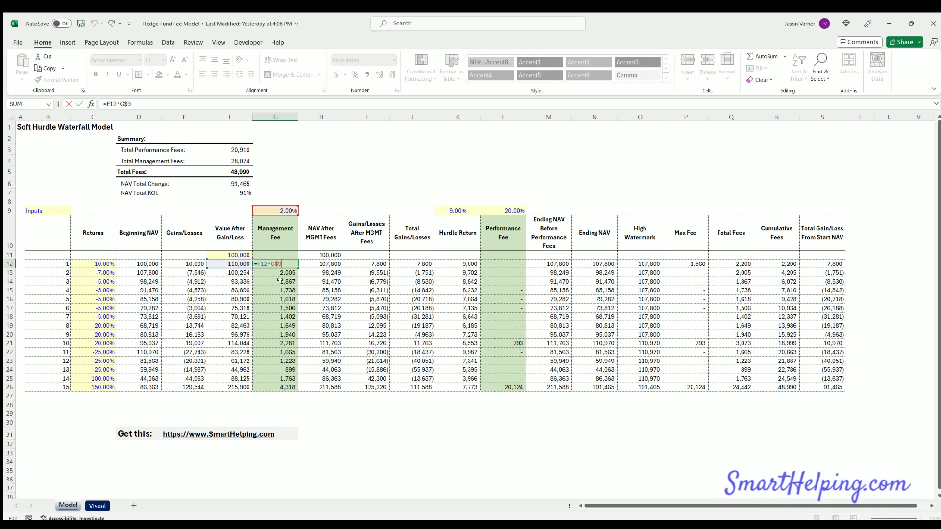
key(Escape)
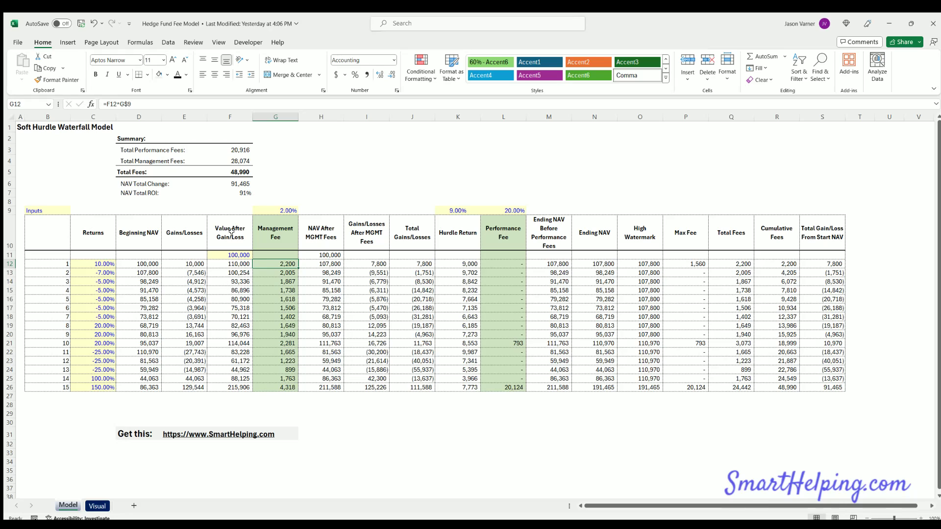
Review the Value After Gain/Loss, Ending NAV Before Performance Fees, Ending NAV and High Watermark column headings.
click(231, 231)
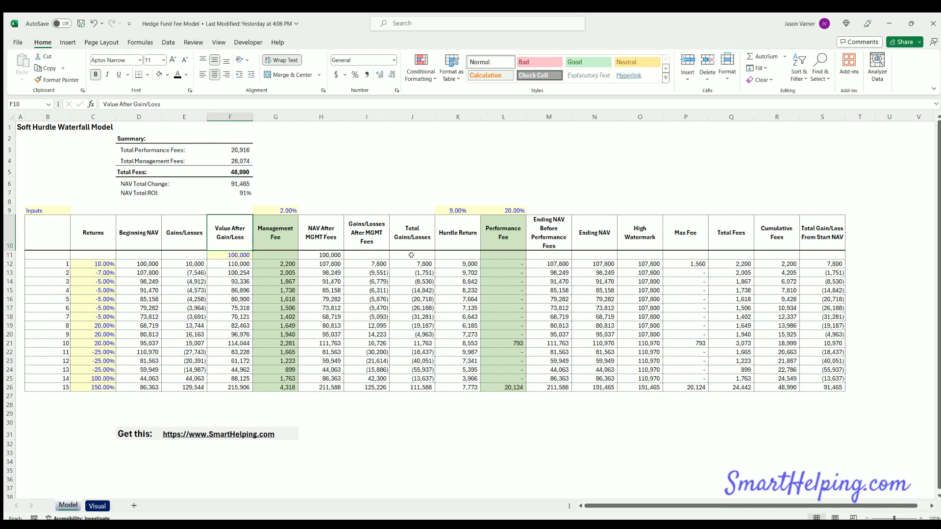
click(552, 248)
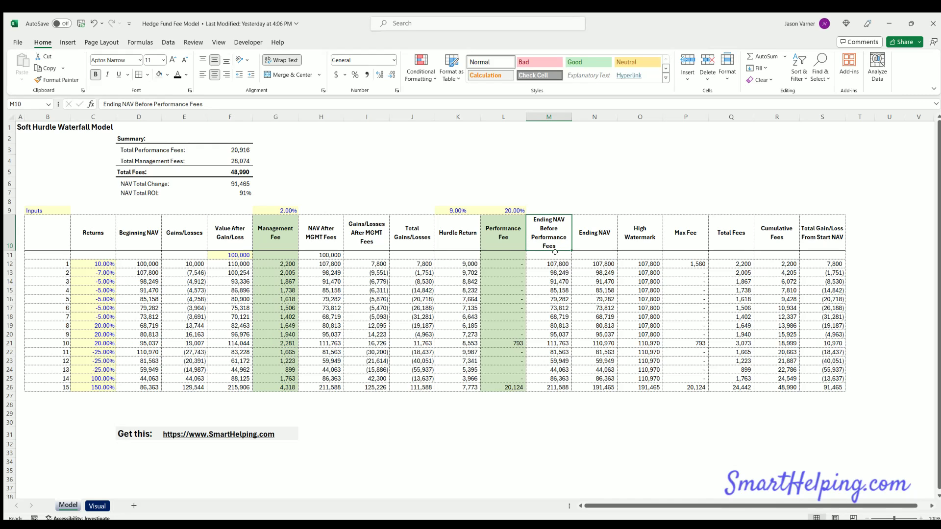
click(593, 232)
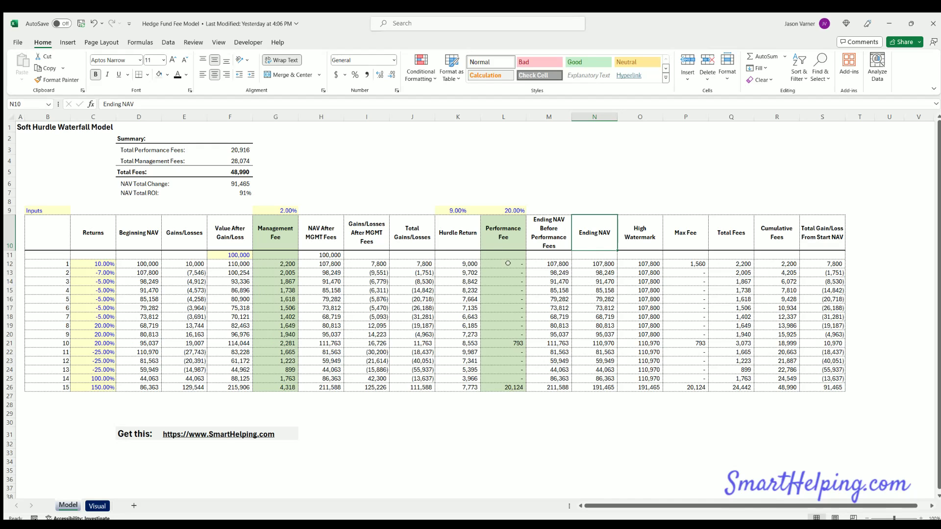
click(642, 229)
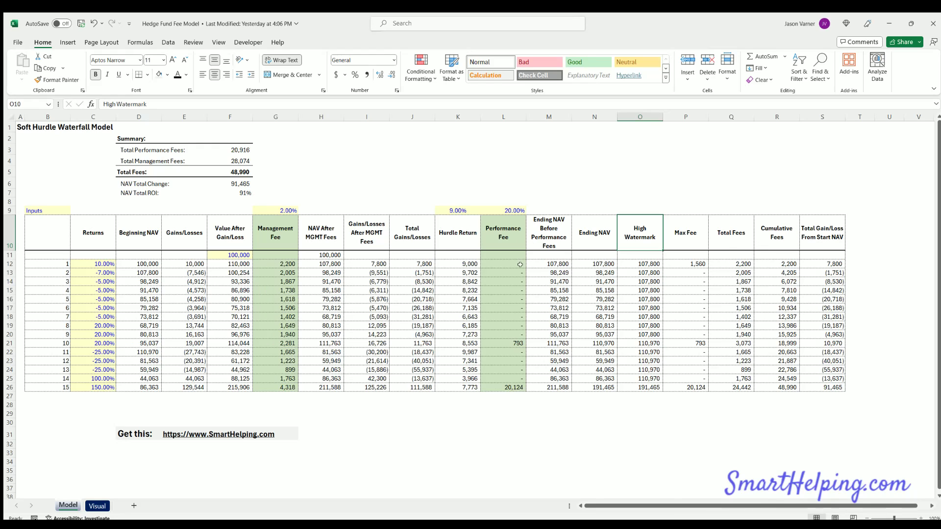
Examine the Returns inputs for periods 1 to 10 and the period 2 formula for Value After Gain/Loss.
click(96, 261)
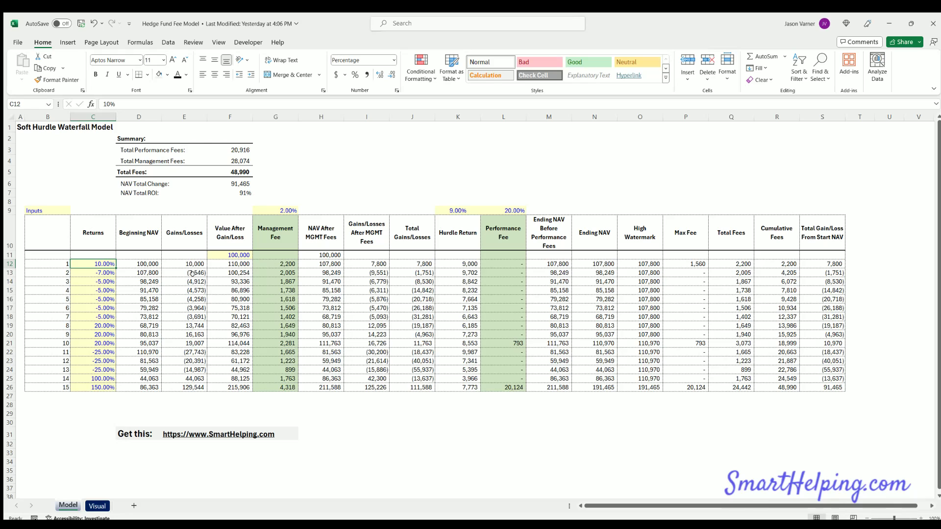
click(235, 270)
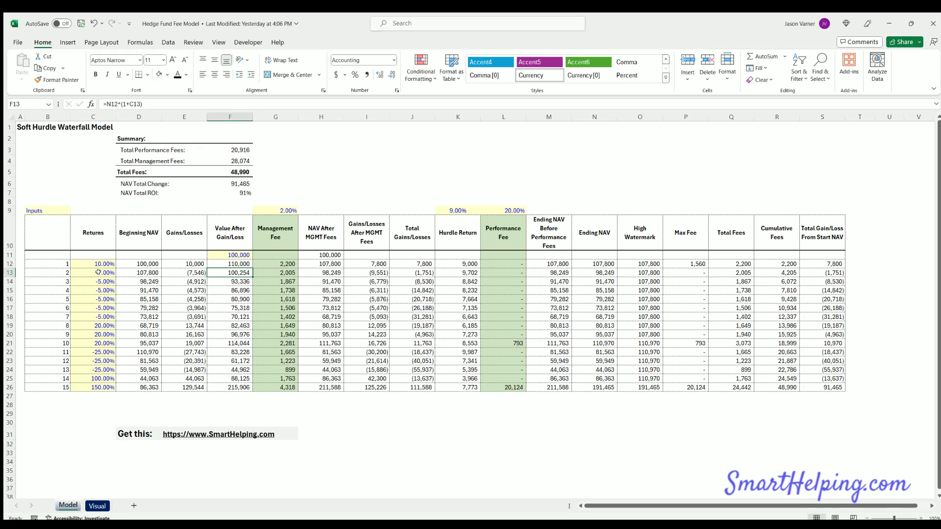
drag(98, 272, 98, 313)
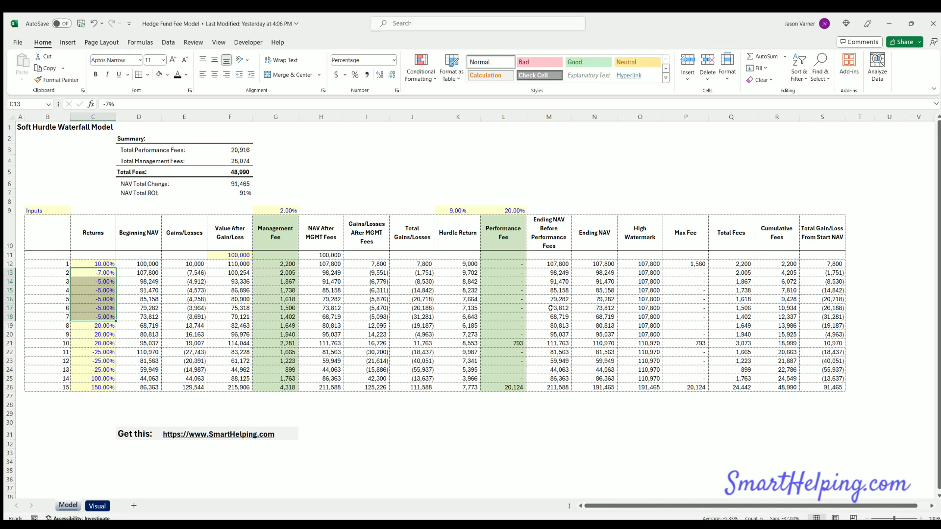
click(85, 324)
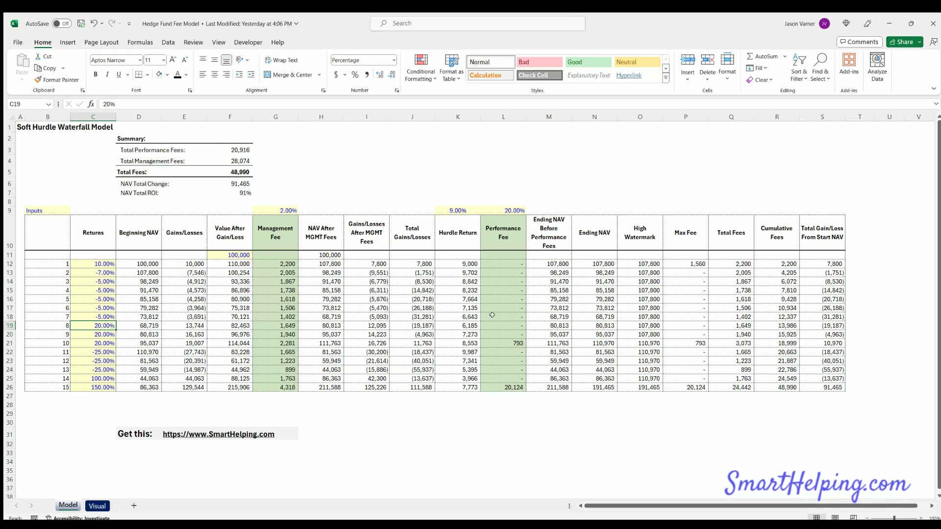
click(99, 331)
click(93, 343)
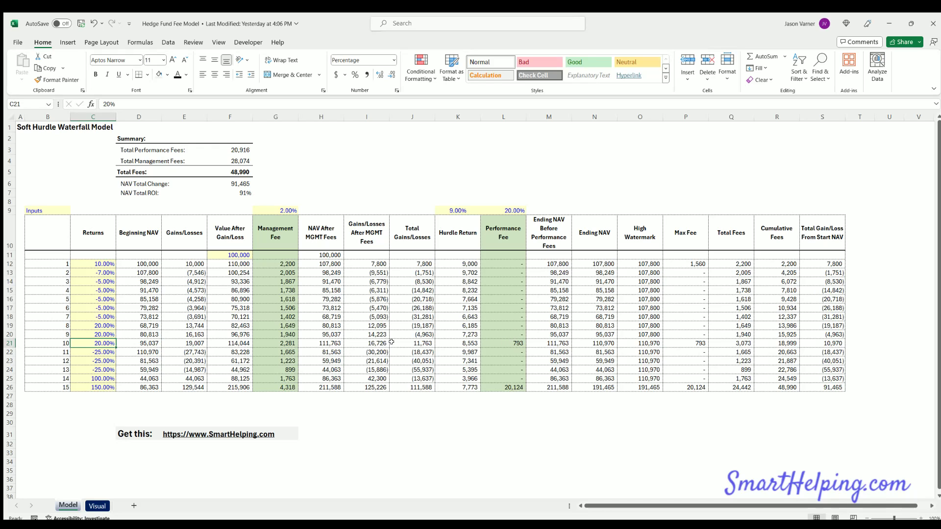
Enter a scratch formula =I21*L9 in cell L31, multiplying period 10's gain after management fees by the performance fee rate.
click(482, 430)
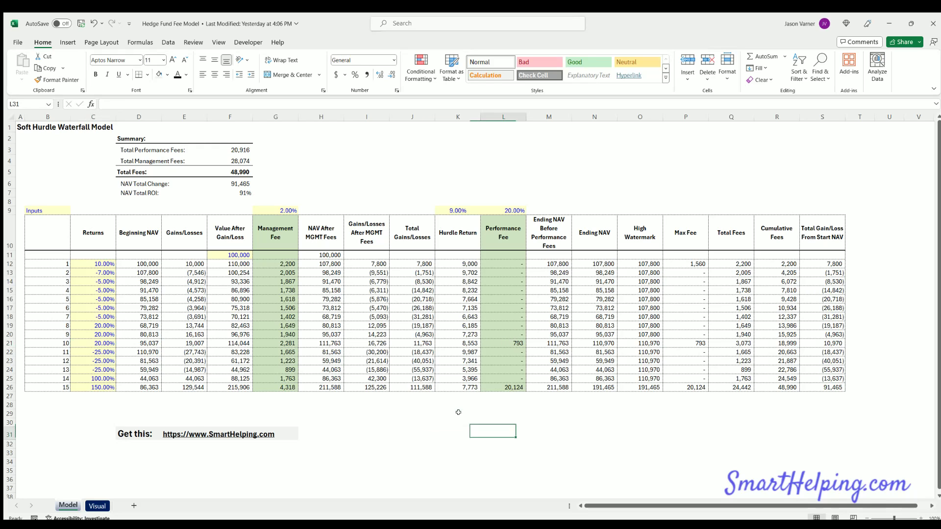
text(=)
click(375, 340)
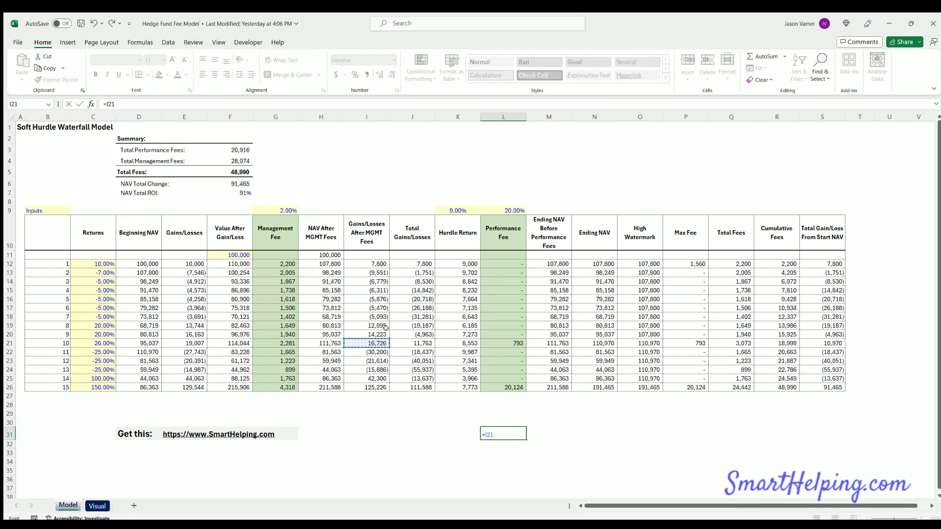
text(*)
click(503, 210)
key(Return)
Clear the scratch formula from cell L31.
click(508, 431)
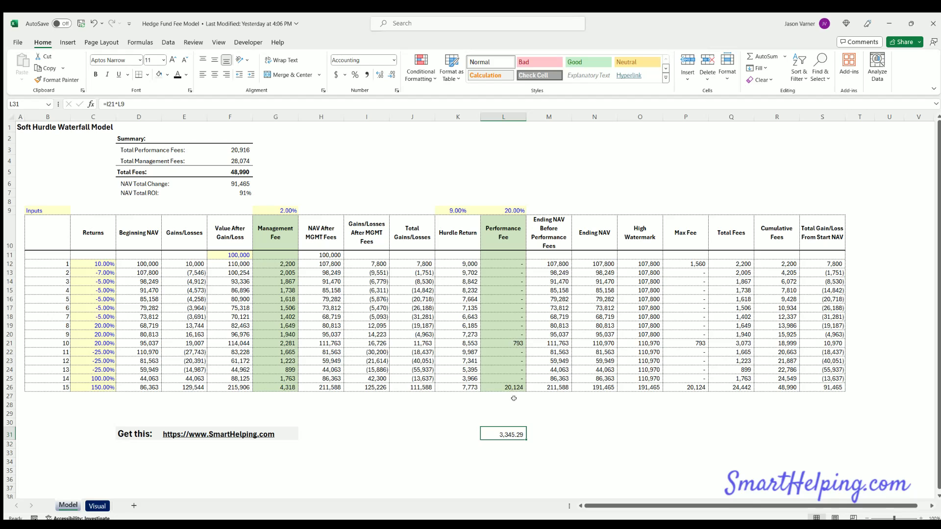
key(BackSpace)
key(Return)
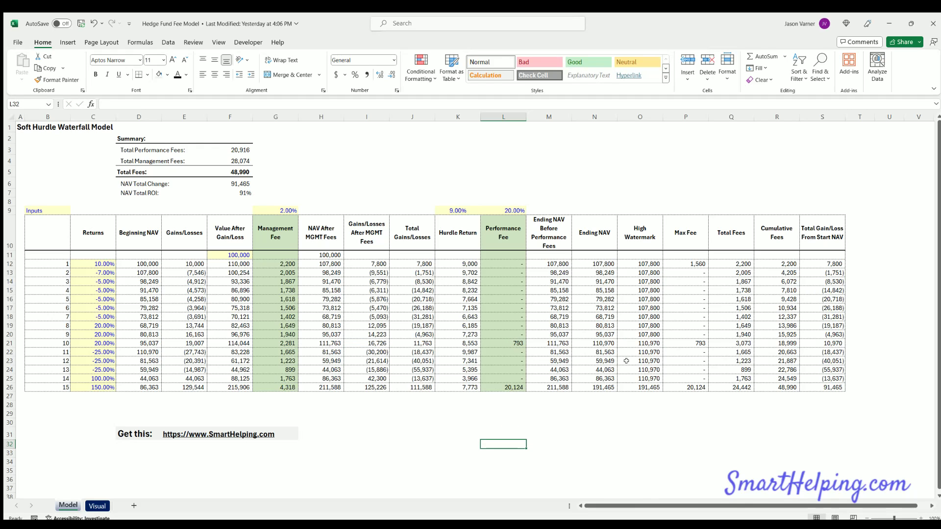
Enter =H21-O20 in cell L32 to subtract period 9's High Watermark from period 10's NAV After MGMT Fees.
text(=)
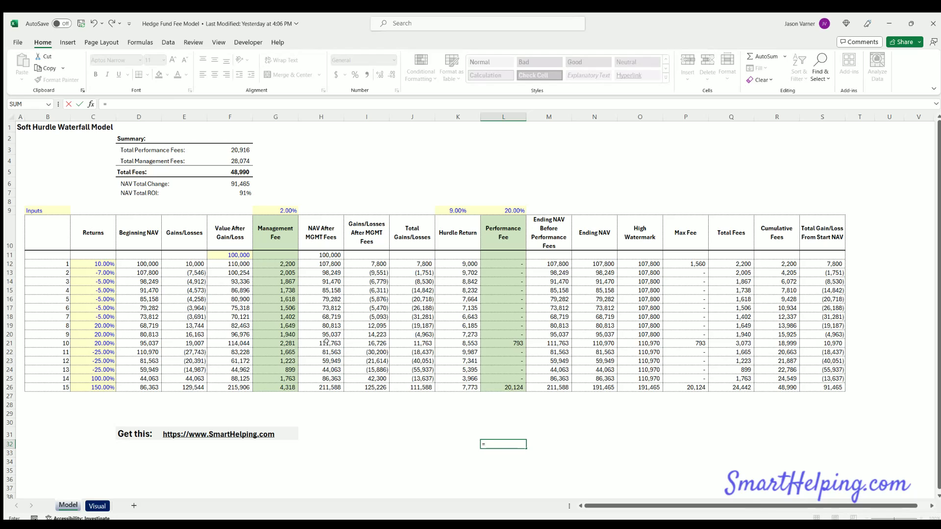
click(334, 342)
text(-)
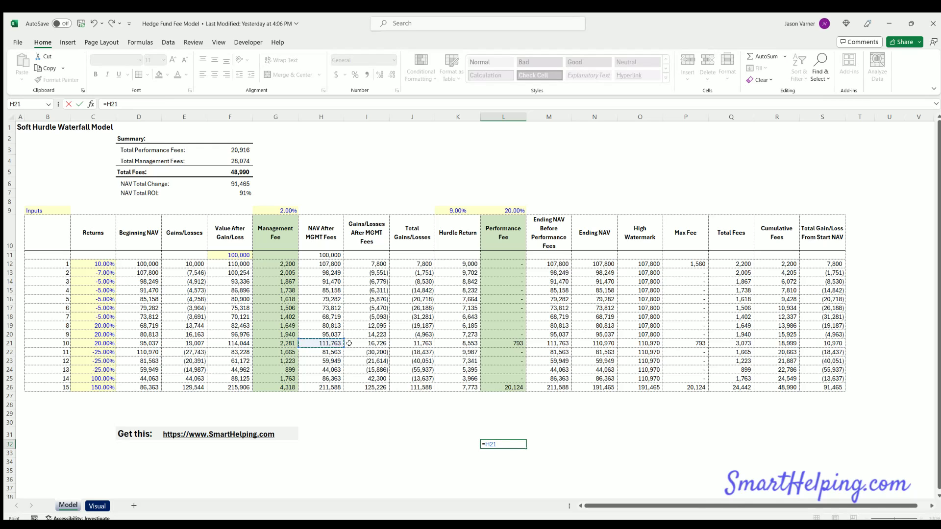
click(645, 332)
key(Return)
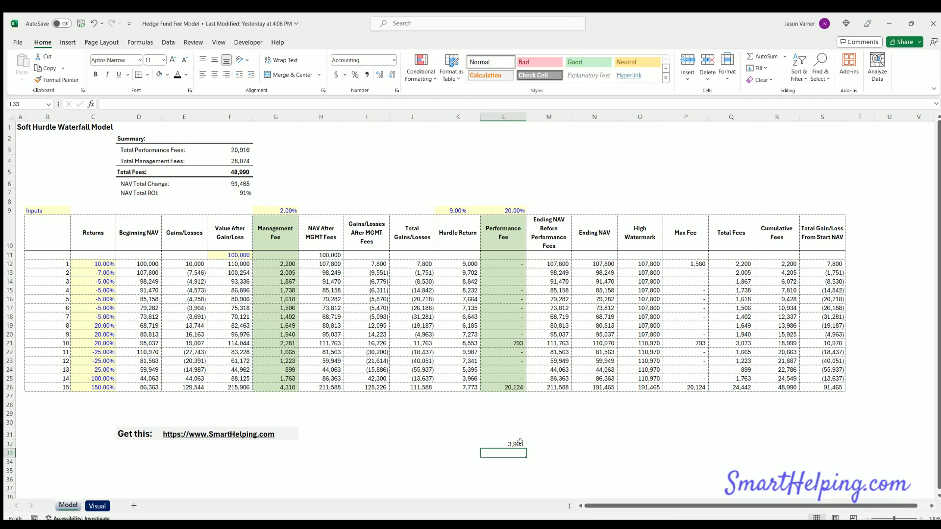
Enter =L32*0.2 in cell L33 to check the period 10 performance fee and review the formula.
text(=)
click(514, 442)
text(*20%)
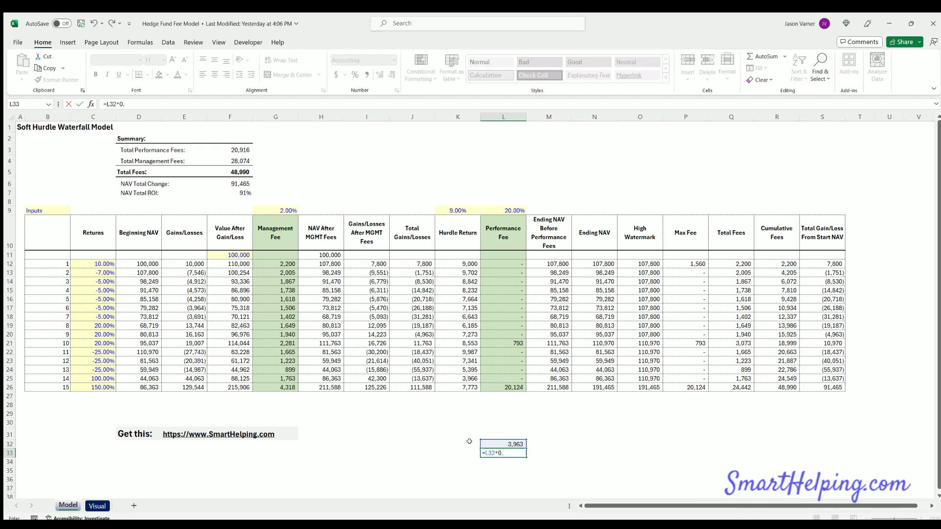
key(Return)
click(509, 453)
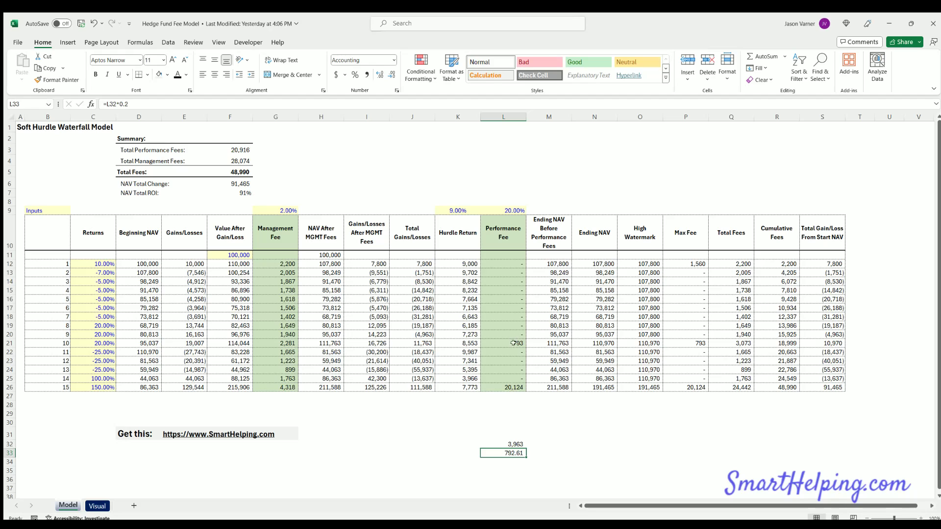
Clear the scratch calculations from cells L31 to L34.
drag(512, 444, 512, 462)
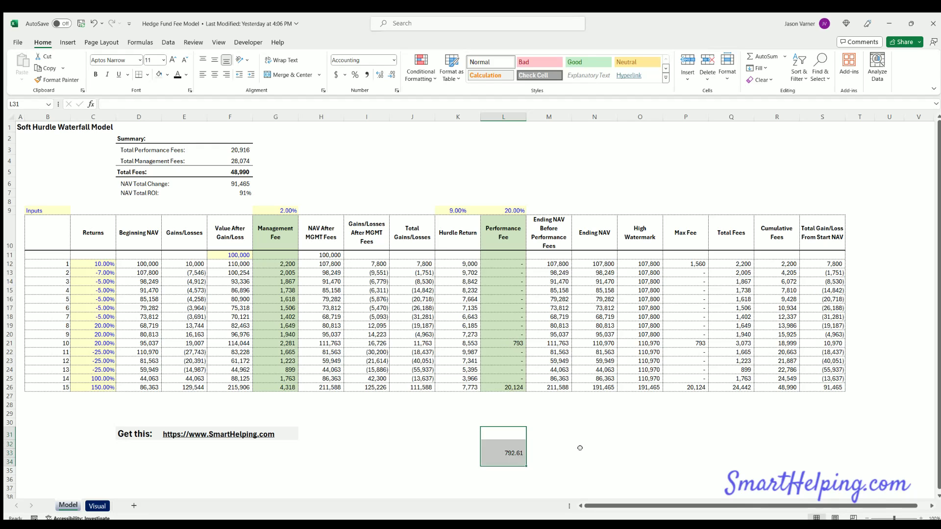
key(Delete)
click(577, 451)
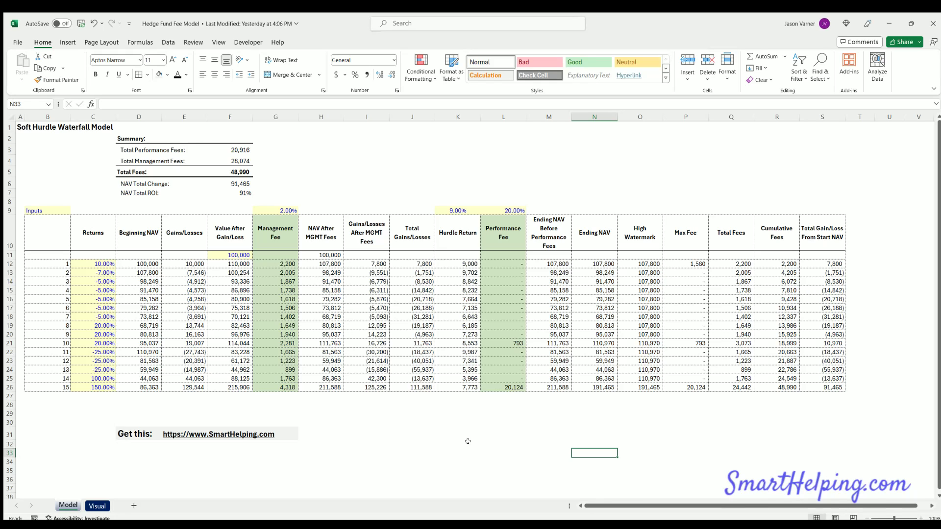
click(418, 451)
click(409, 441)
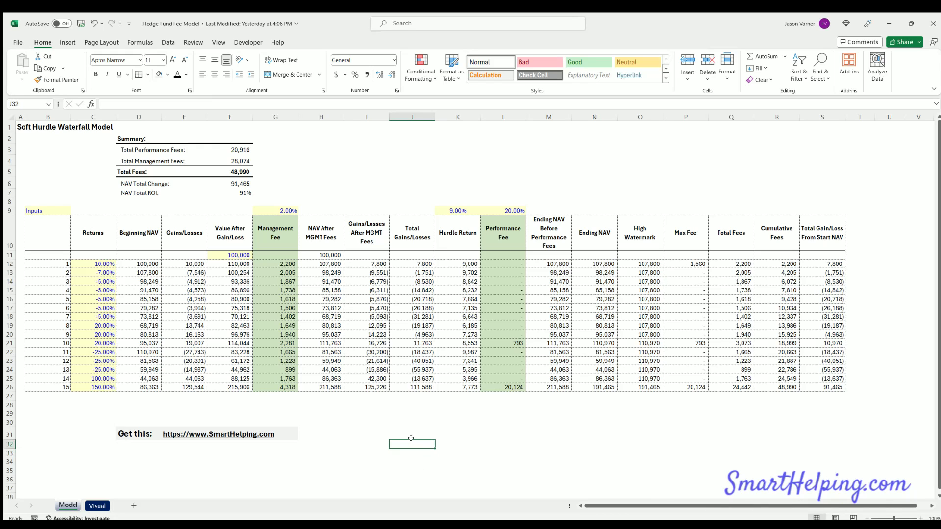
click(396, 432)
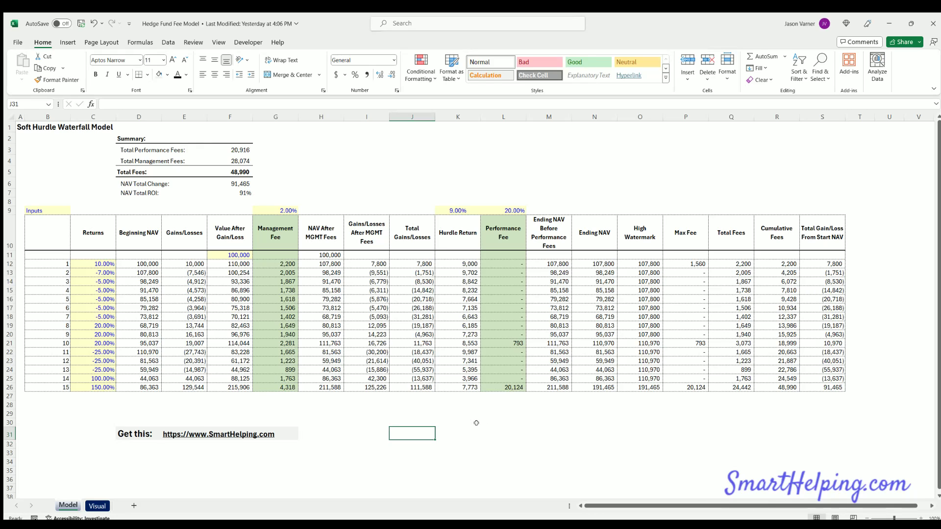
drag(425, 432, 491, 430)
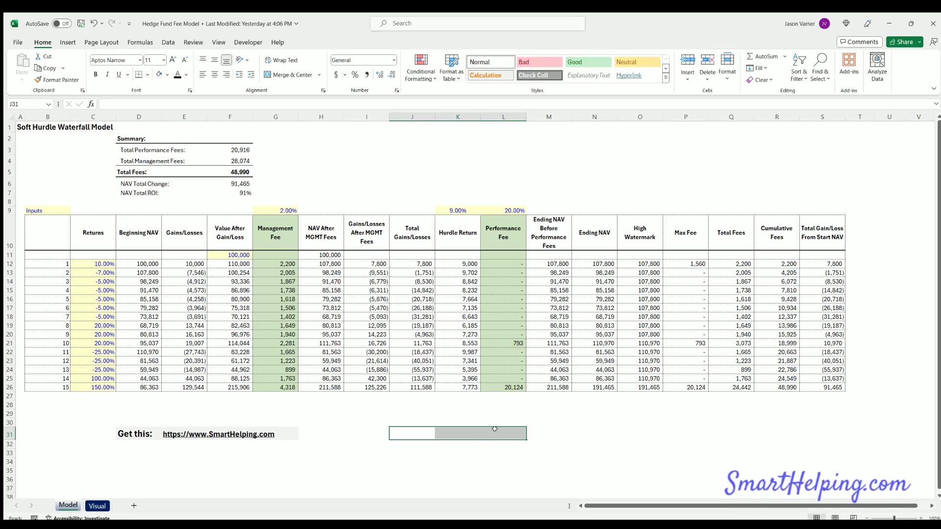
key(Tab)
key(Tab)
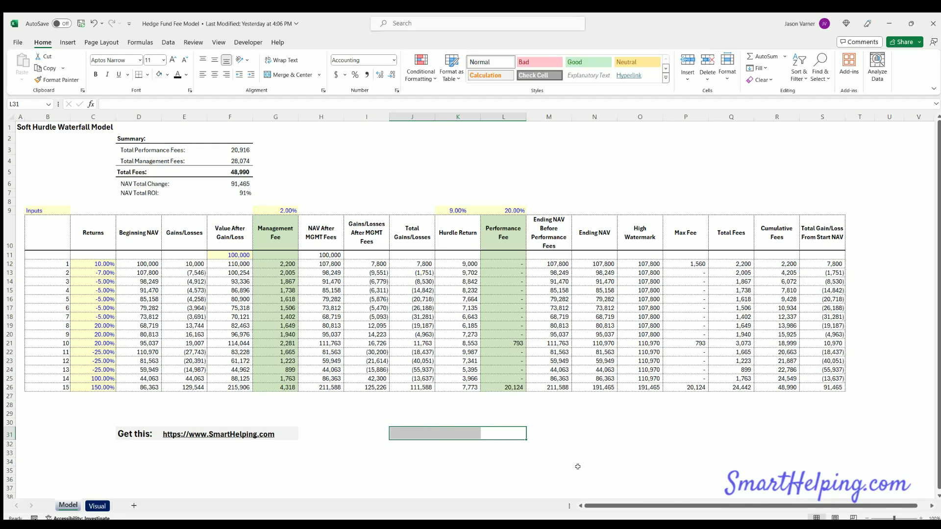
Examine the Returns inputs for periods 1 to 6, the starting value and the Hurdle Return rate input.
click(92, 263)
key(Down)
key(Down)
key(Down)
key(Down)
key(Down)
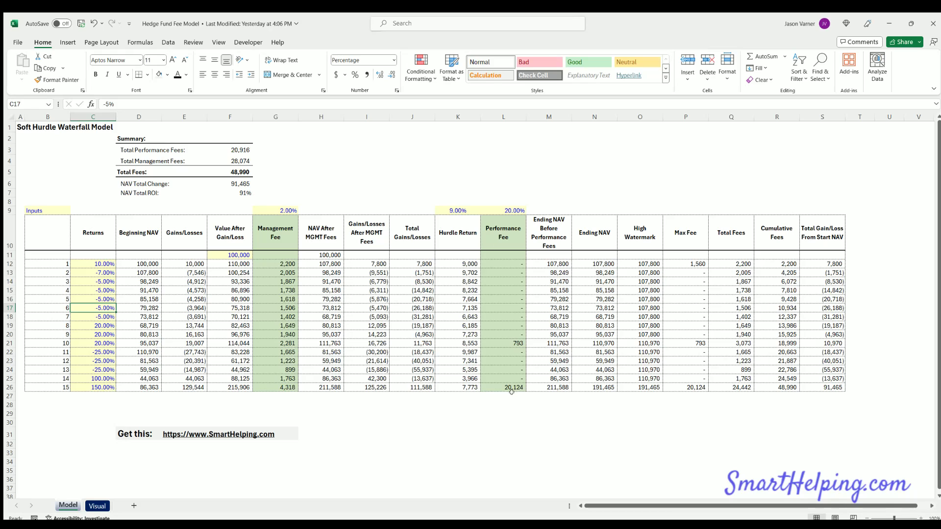
click(519, 431)
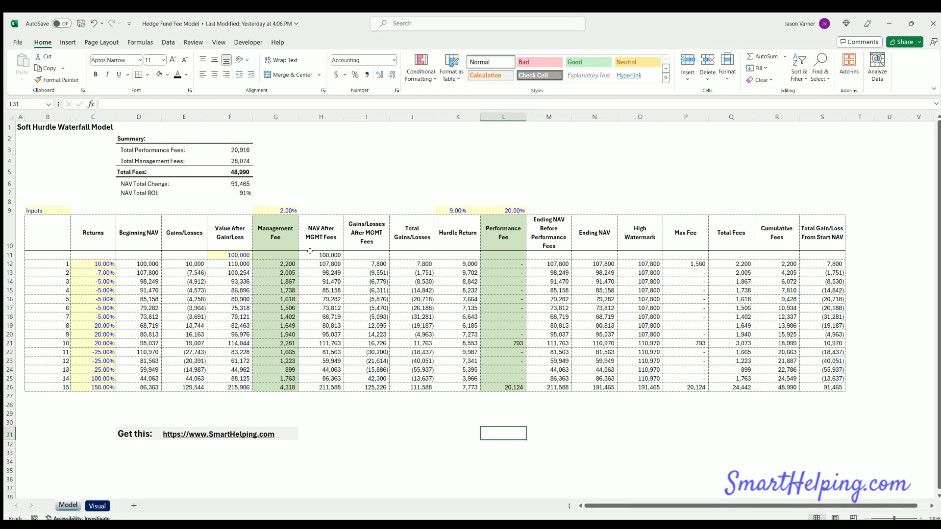
click(231, 251)
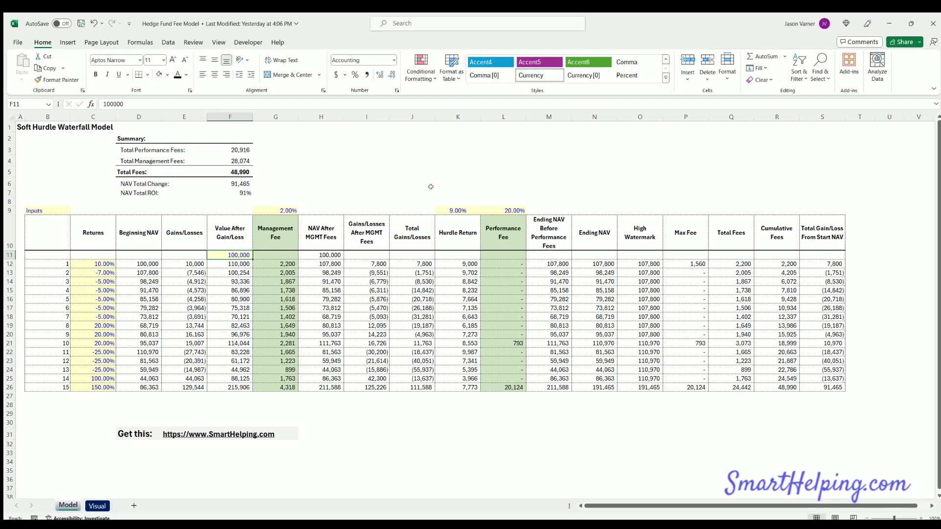
click(451, 208)
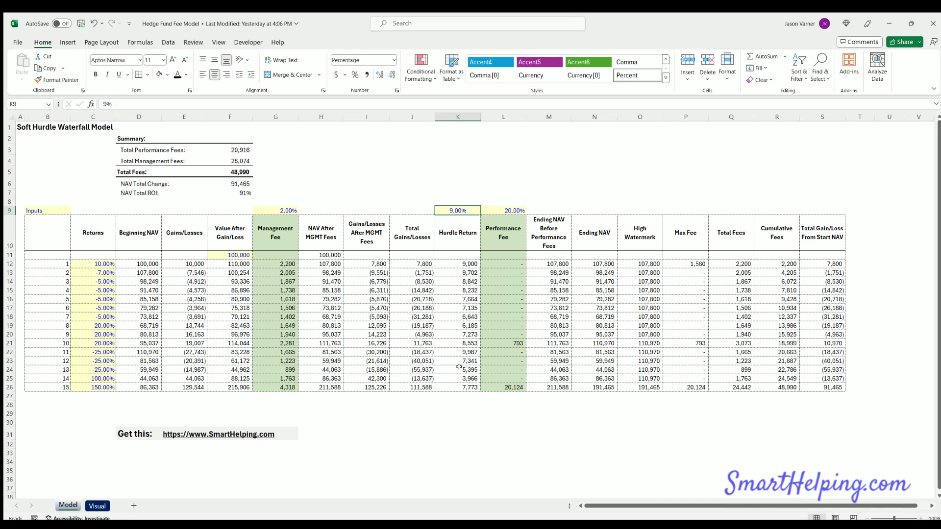
click(530, 433)
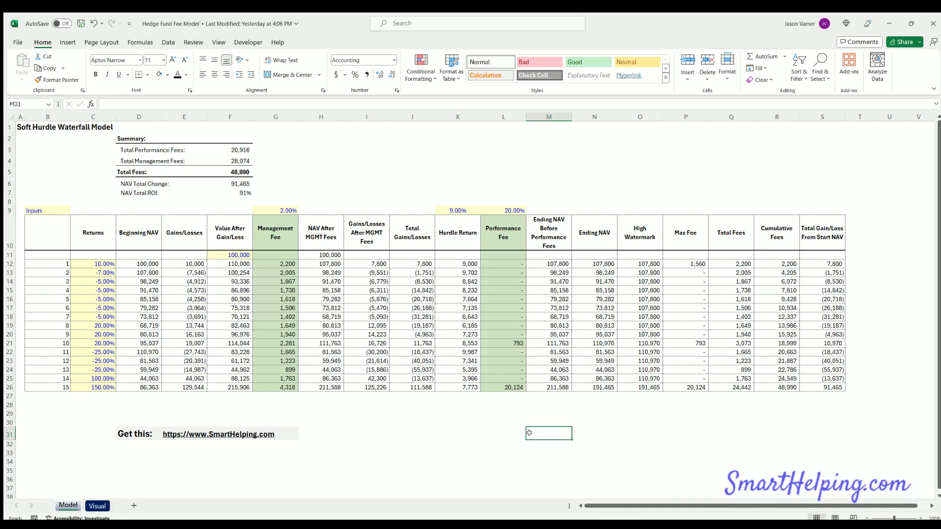
click(497, 464)
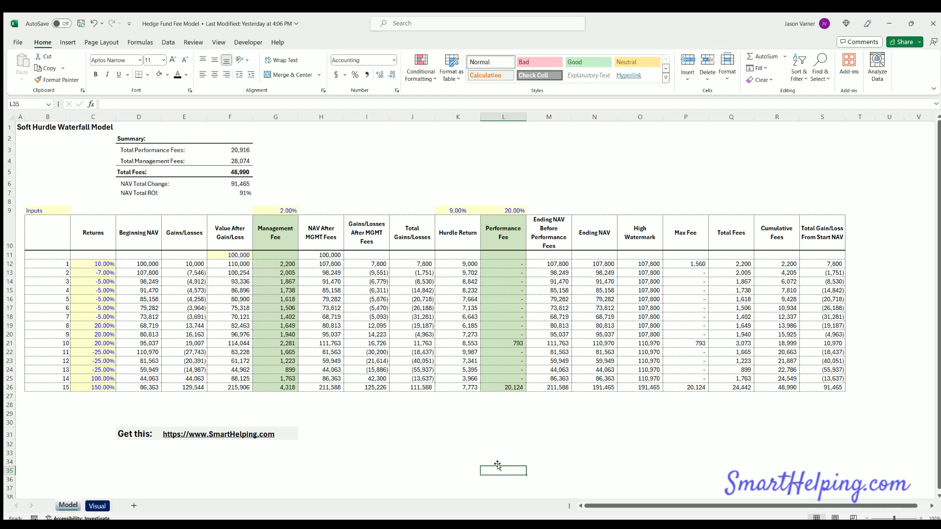
click(490, 440)
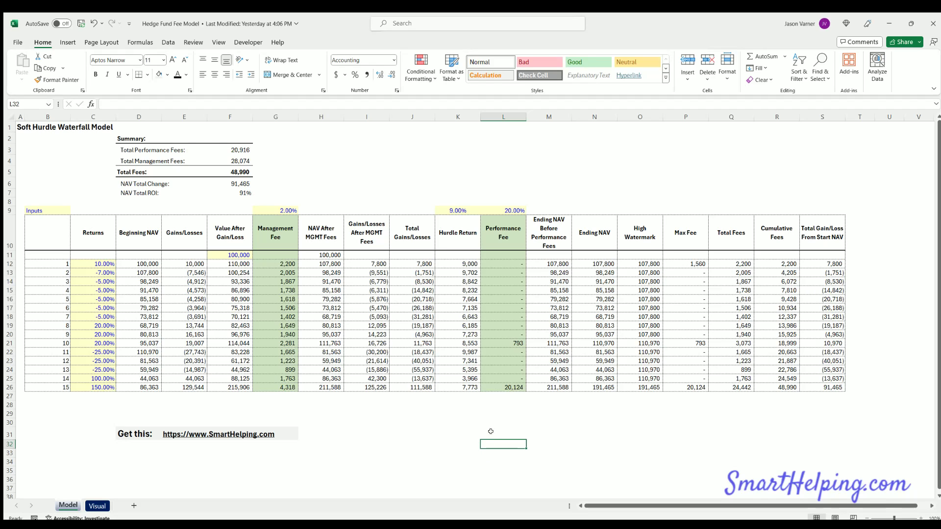
click(490, 431)
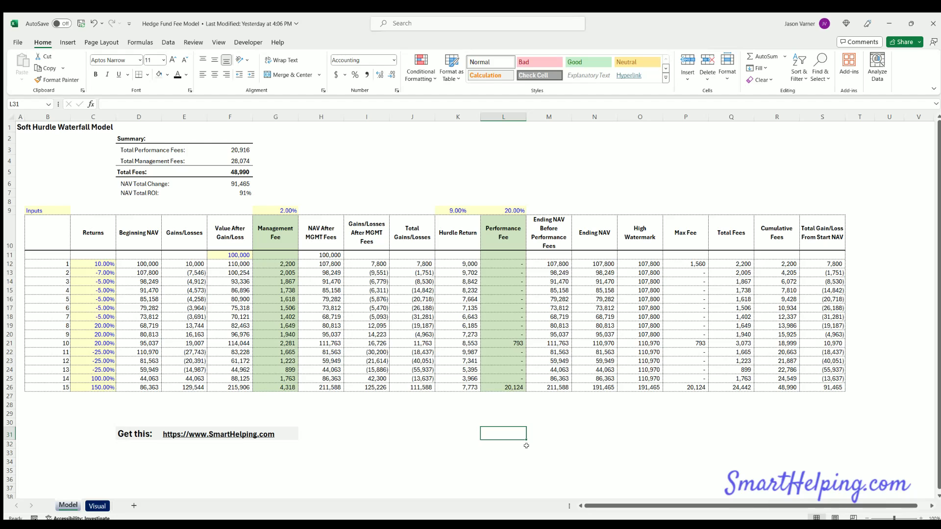
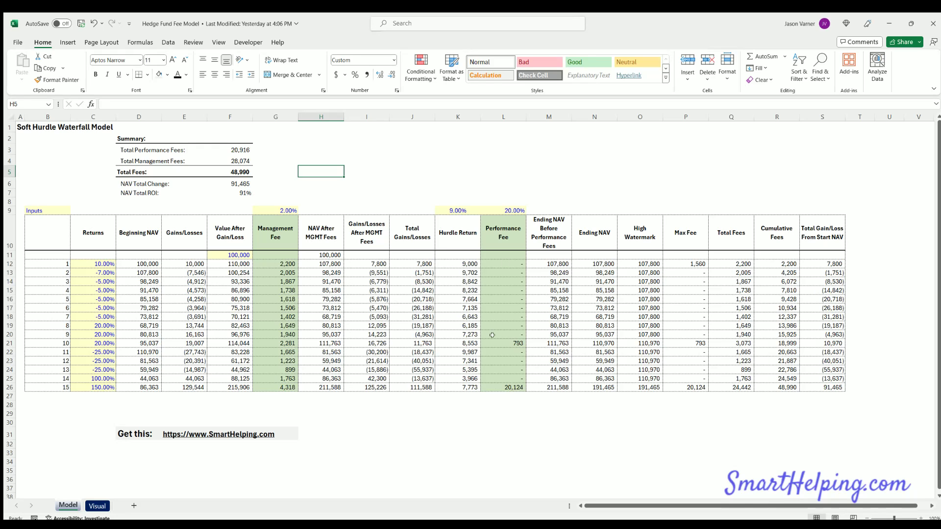
click(627, 157)
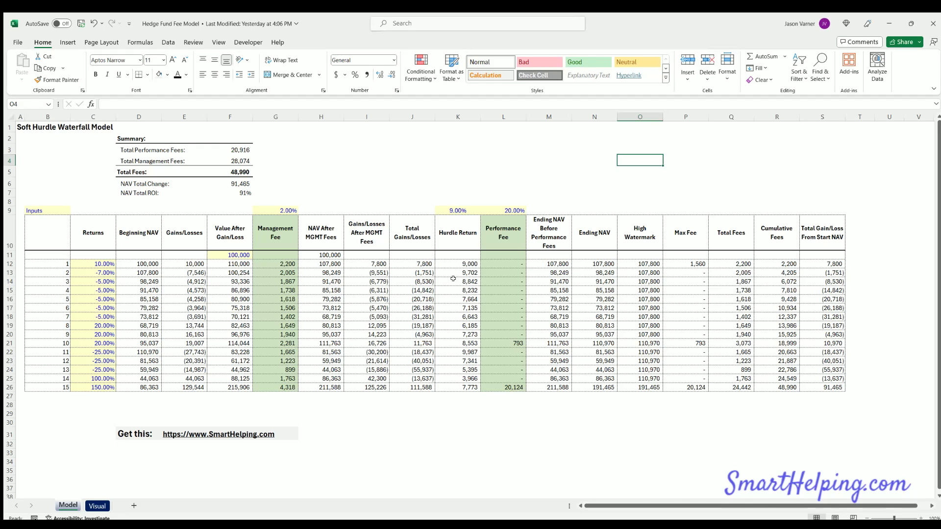
click(476, 408)
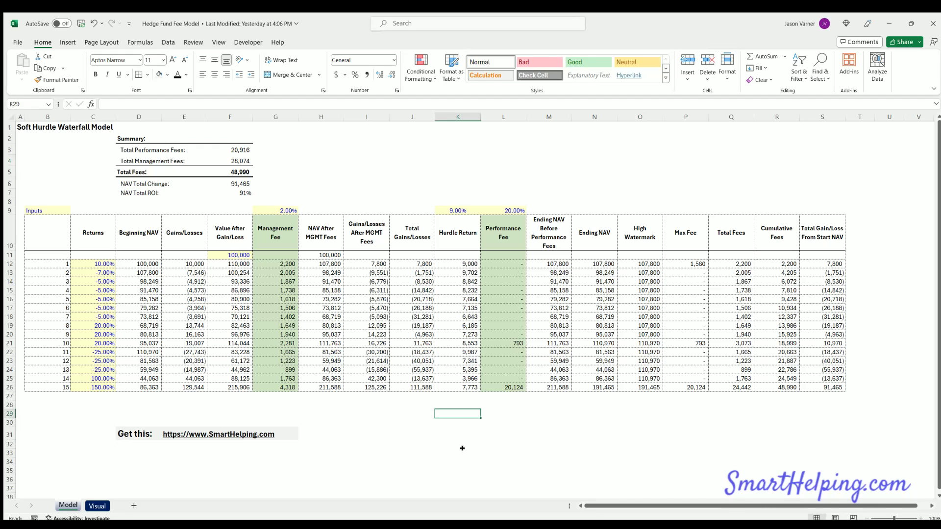
click(461, 450)
click(543, 451)
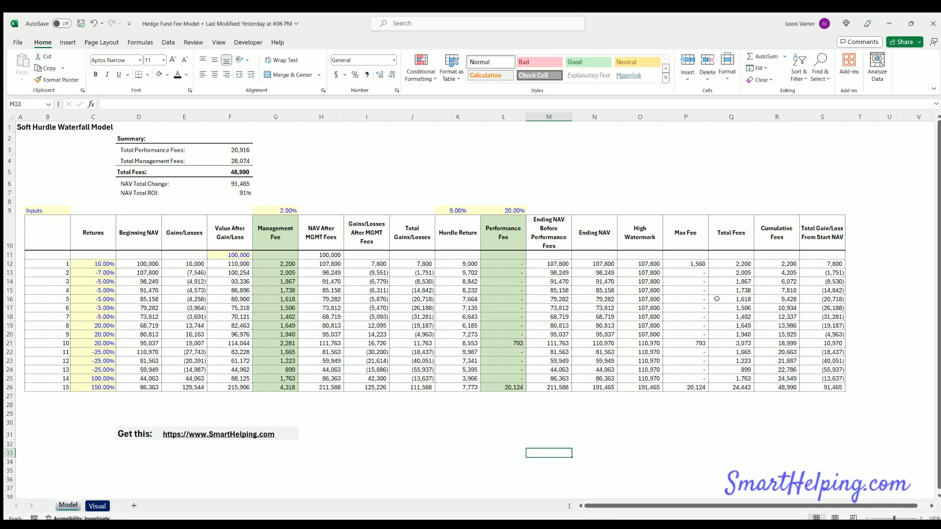
drag(547, 438, 313, 431)
drag(389, 429, 490, 428)
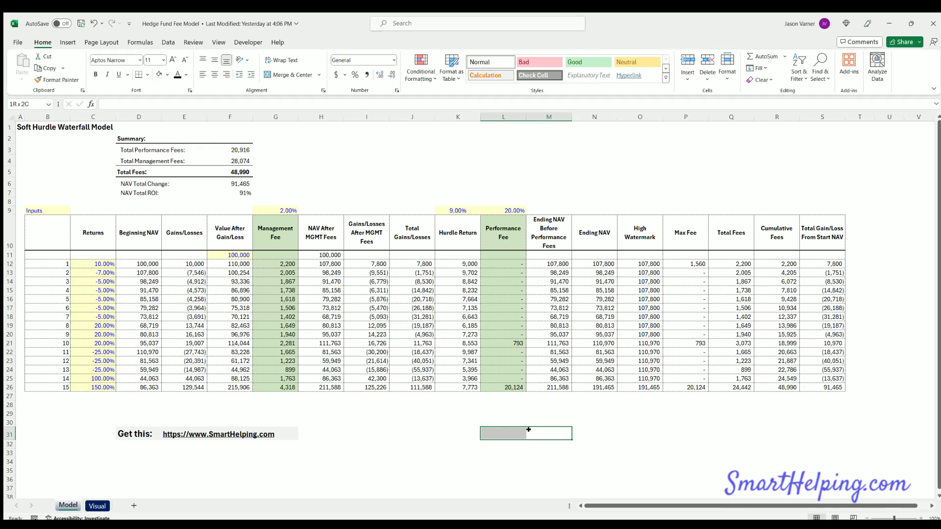
click(490, 436)
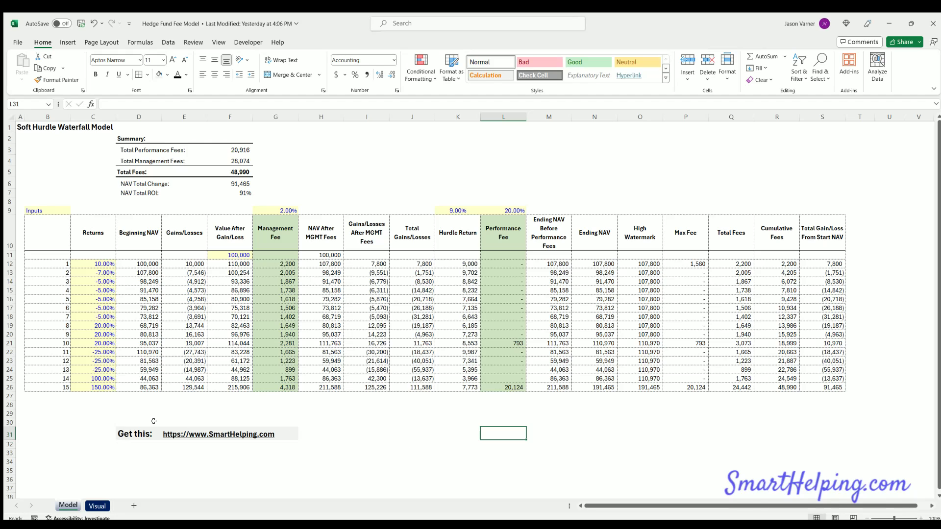
click(117, 412)
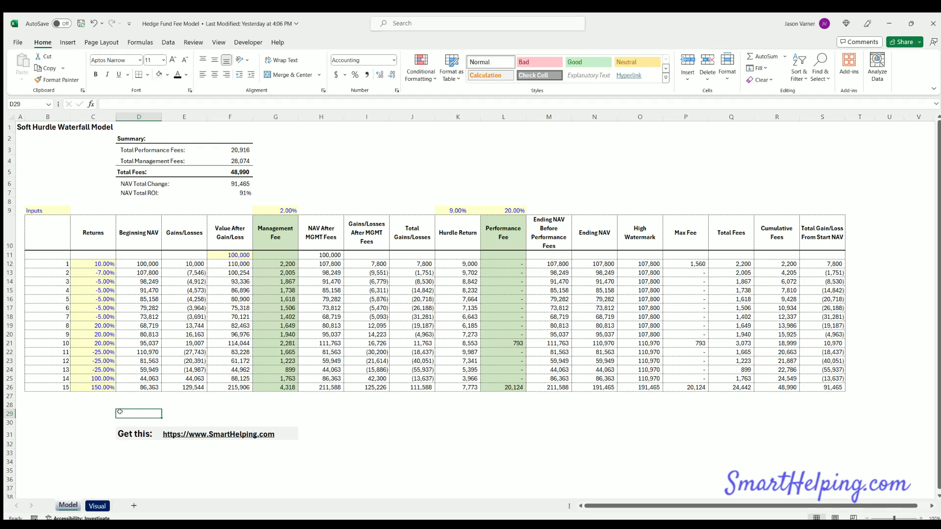
click(513, 426)
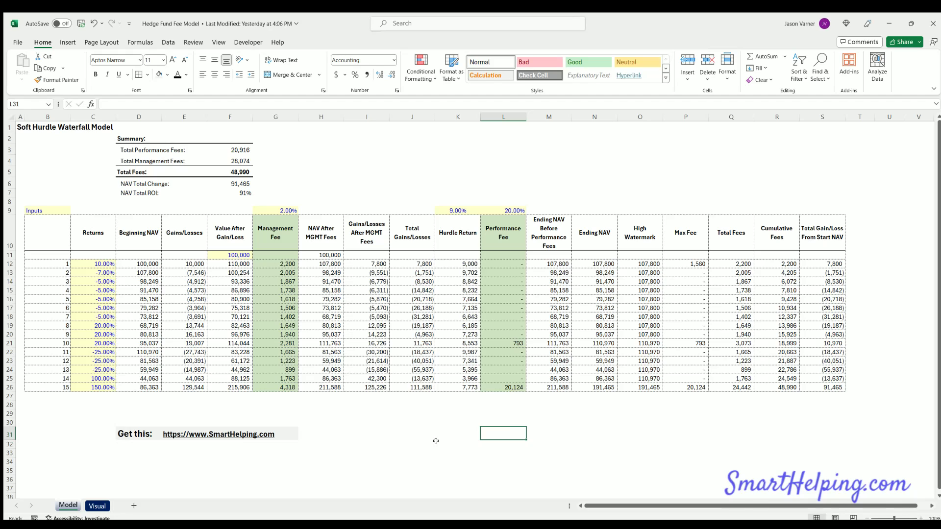
drag(501, 430, 320, 436)
click(360, 461)
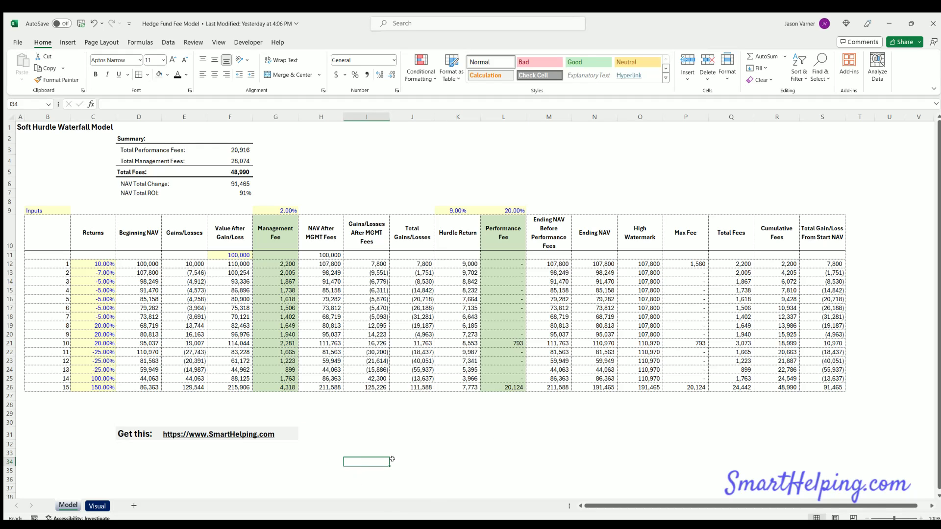
click(20, 123)
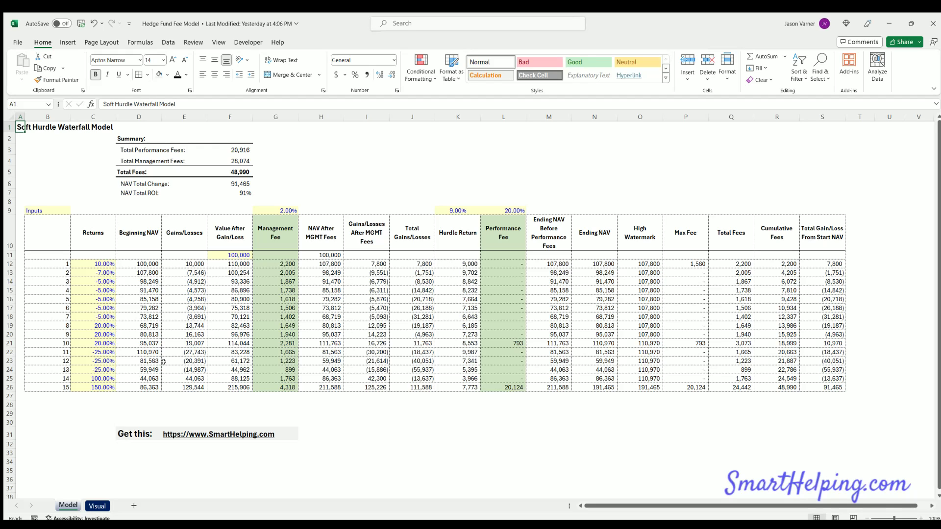
click(642, 442)
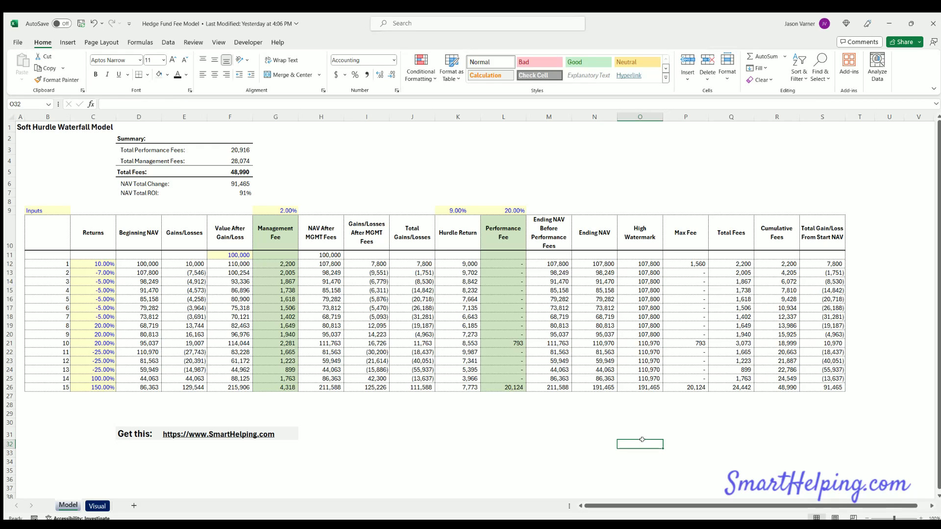
Examine the charts on the Visual sheet, from Ending NAV vs High Watermark through Net Gain/Loss From Starting NAV.
click(97, 507)
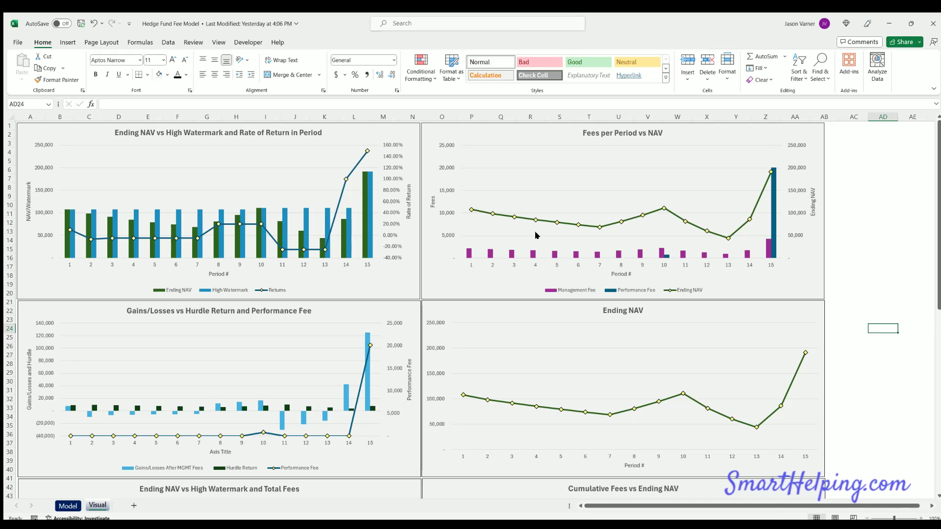
scroll(435, 258, down, 4)
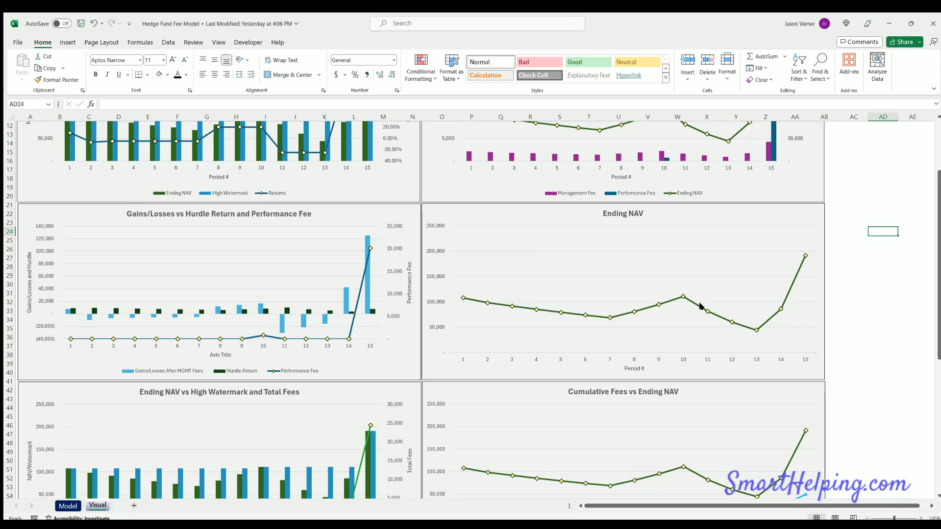
scroll(539, 260, down, 4)
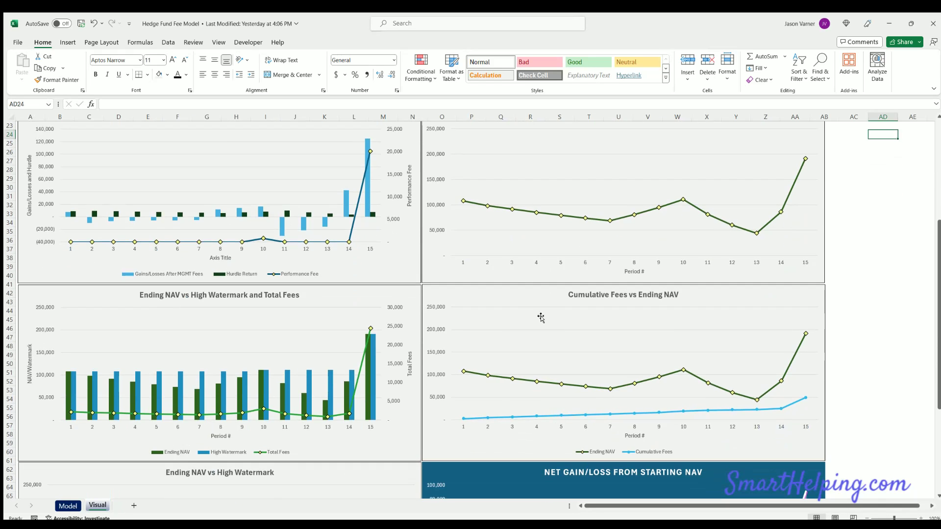
scroll(629, 211, down, 4)
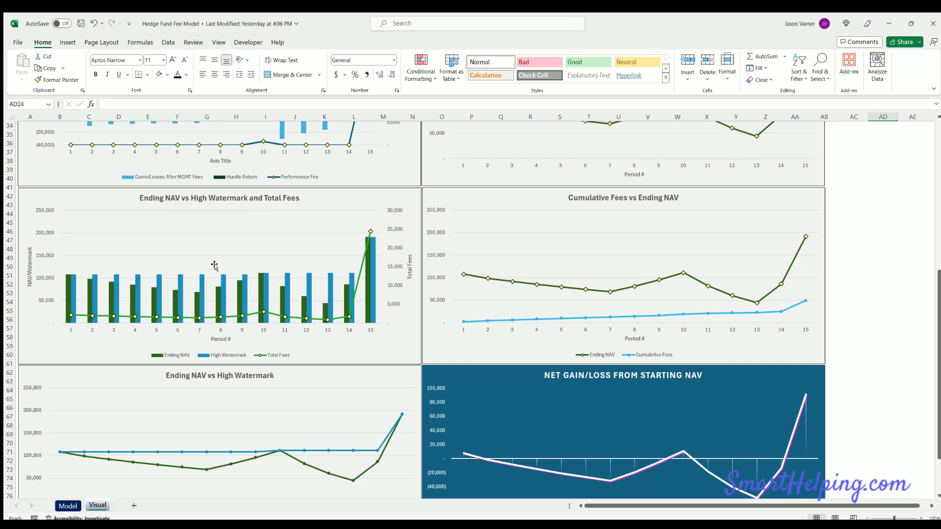
scroll(166, 287, up, 11)
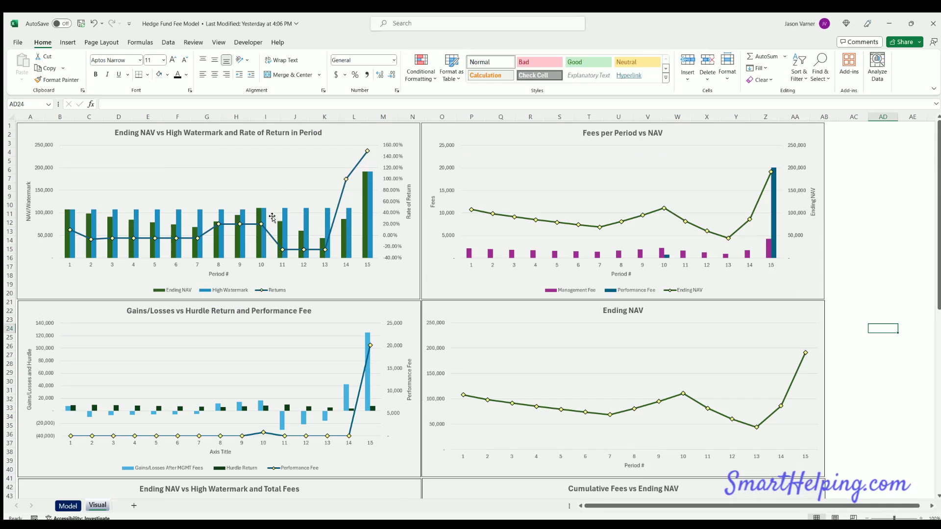
scroll(303, 256, down, 11)
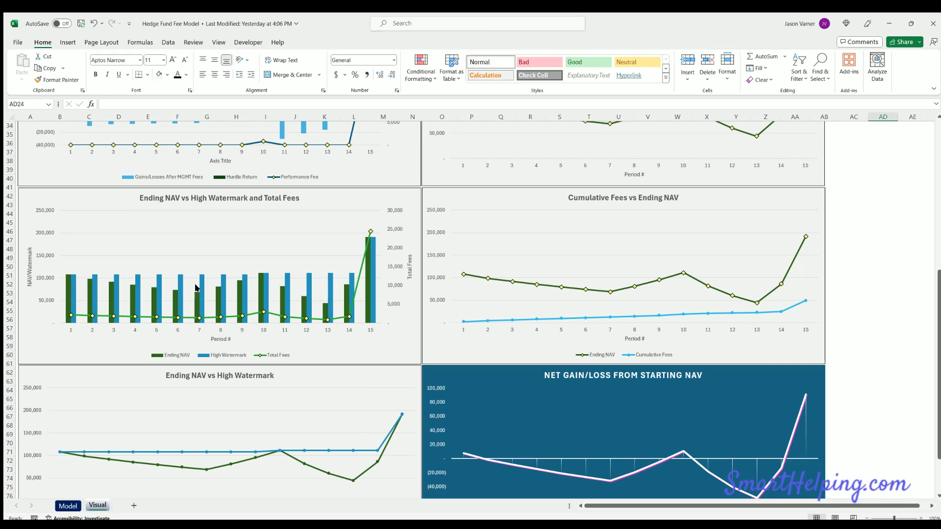
scroll(197, 289, down, 7)
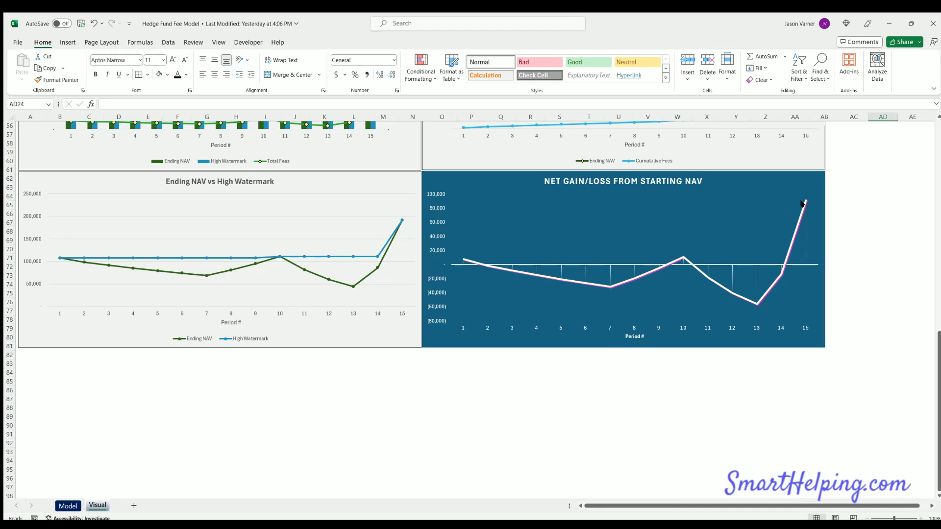
click(519, 415)
scroll(342, 390, up, 18)
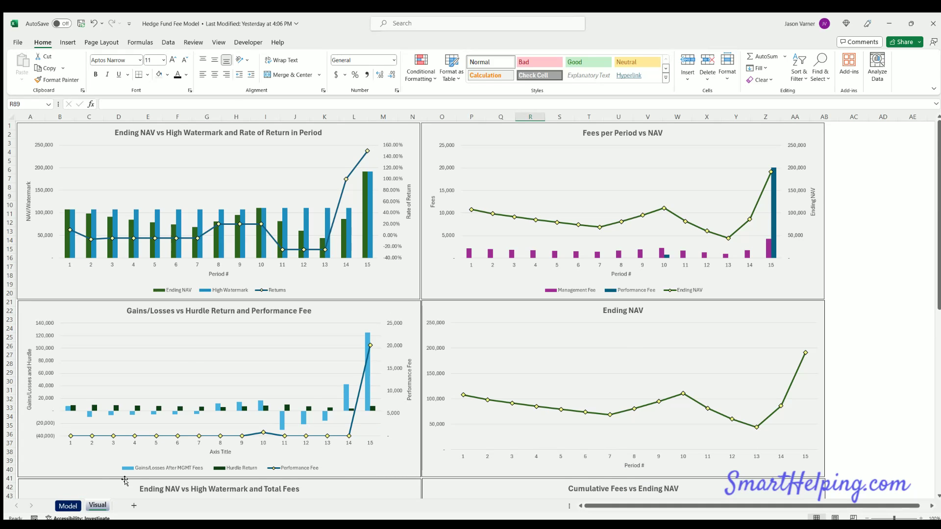
Return to the Model sheet and check the Hurdle Return rate input in cell K9.
click(68, 506)
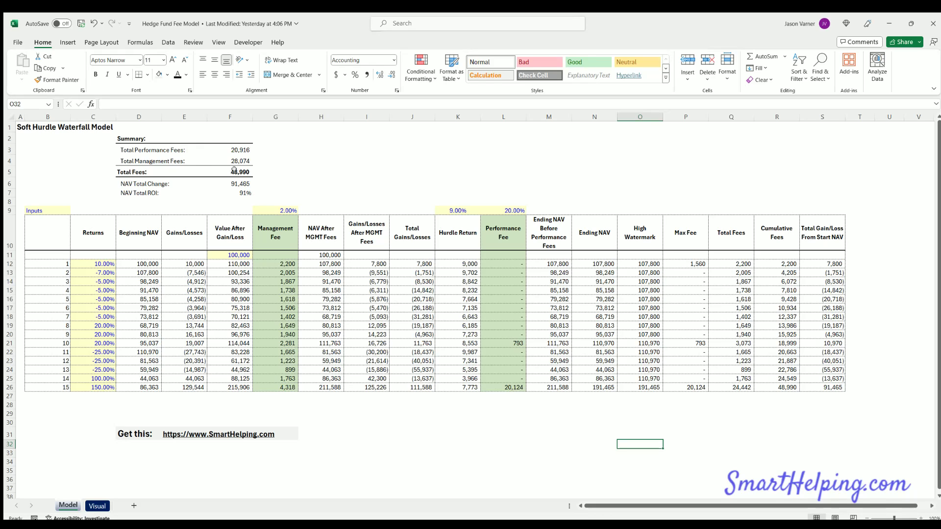
click(457, 462)
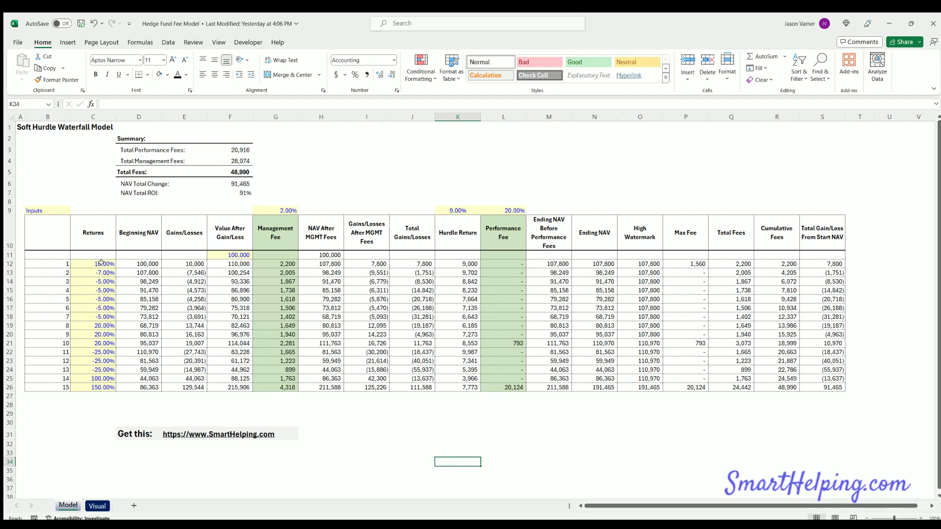
click(446, 210)
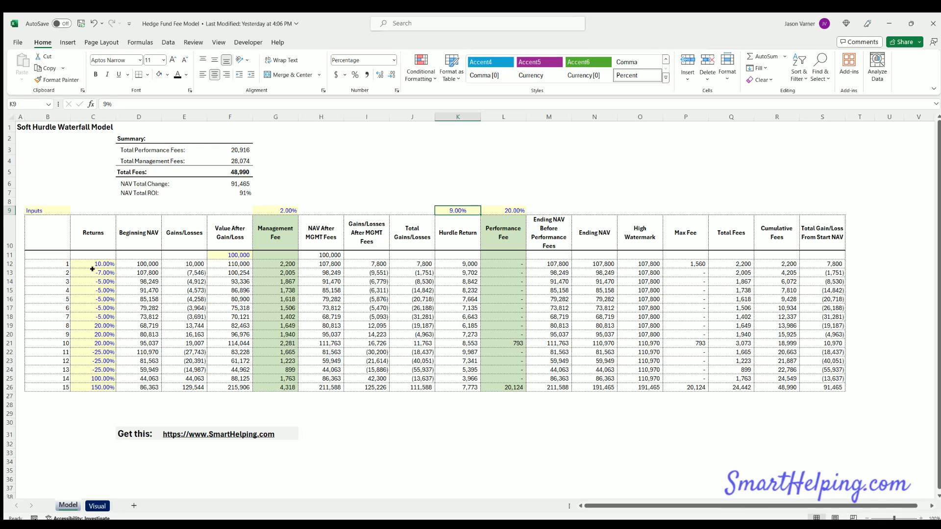
Set the Returns inputs for periods 2 to 5 to 10% in cells C13 to C16.
click(92, 268)
text(10)
key(Return)
text(10)
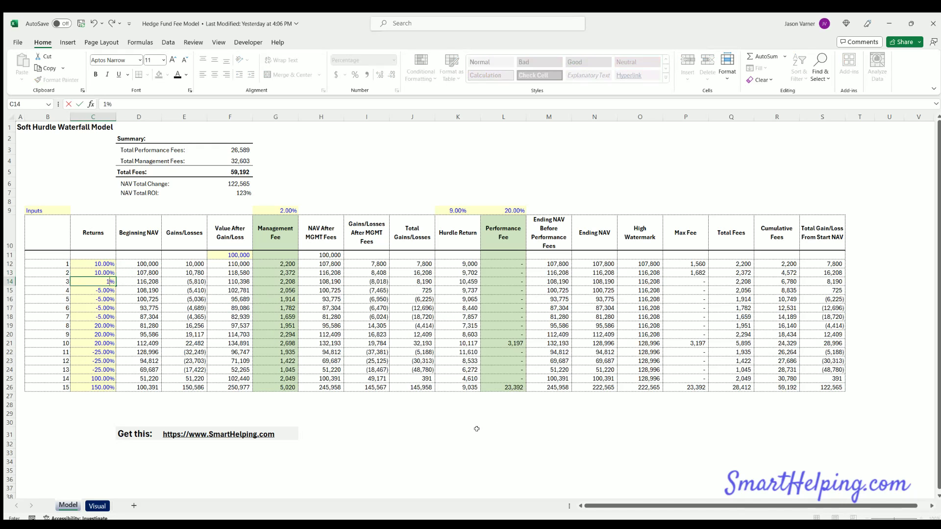
key(Return)
text(10)
key(Return)
text(10)
key(ctrl+Return)
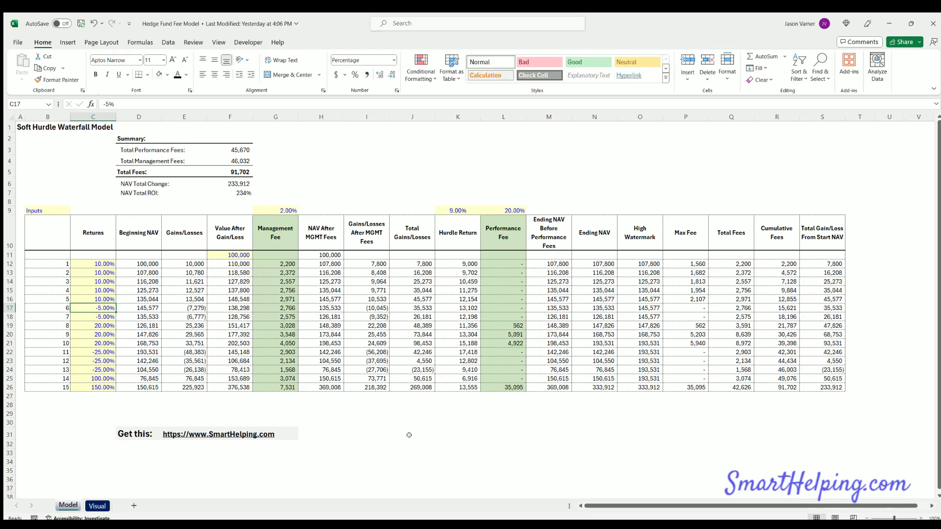
key(Up)
key(Up)
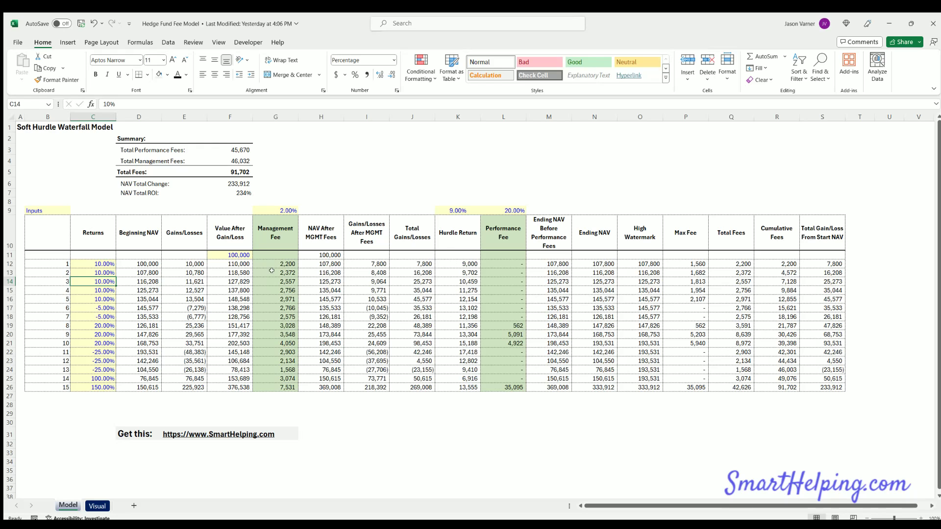
Set the Management Fee rate to 0% to test its effect on performance fees, and restore it to 2%.
click(276, 208)
text(0)
key(Return)
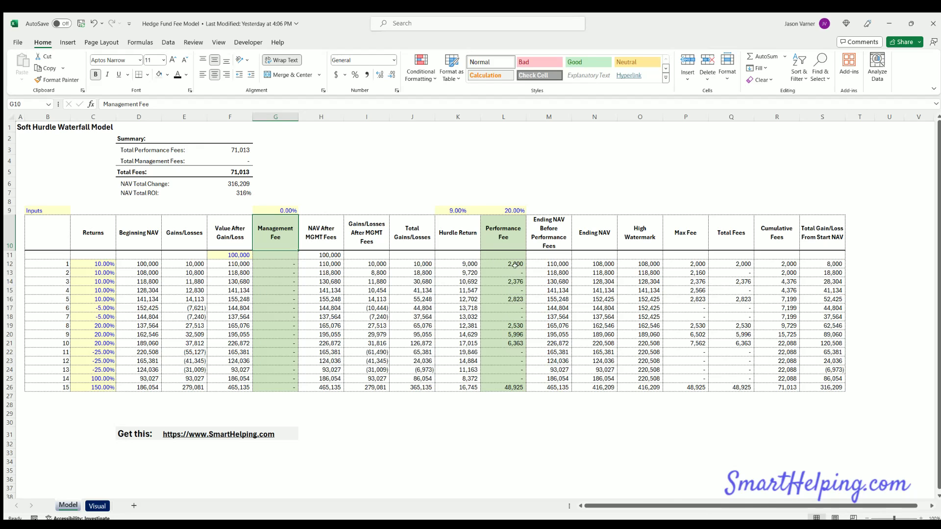
click(283, 210)
text(2)
key(Return)
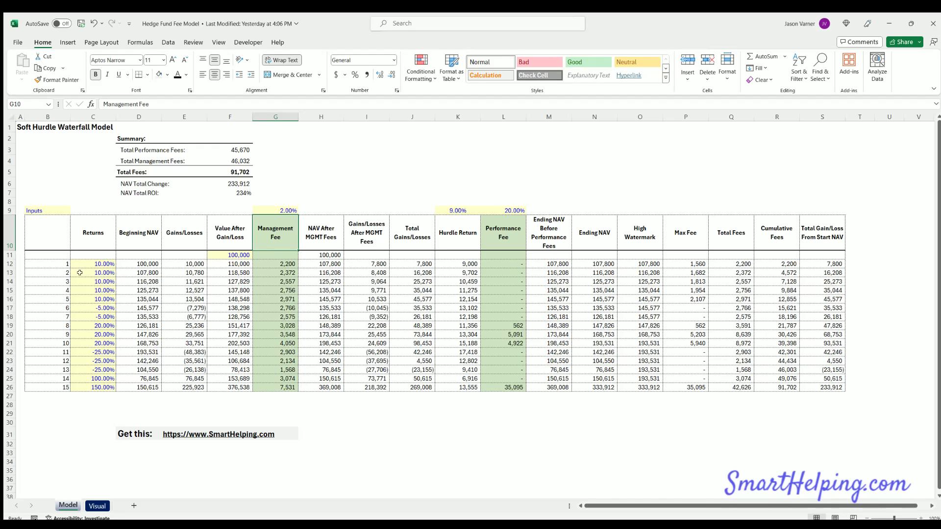
click(96, 264)
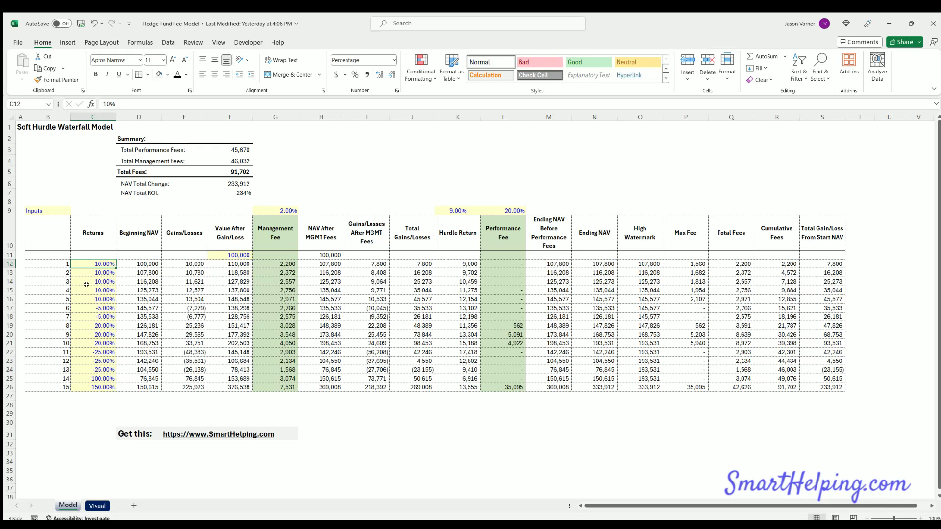
click(418, 434)
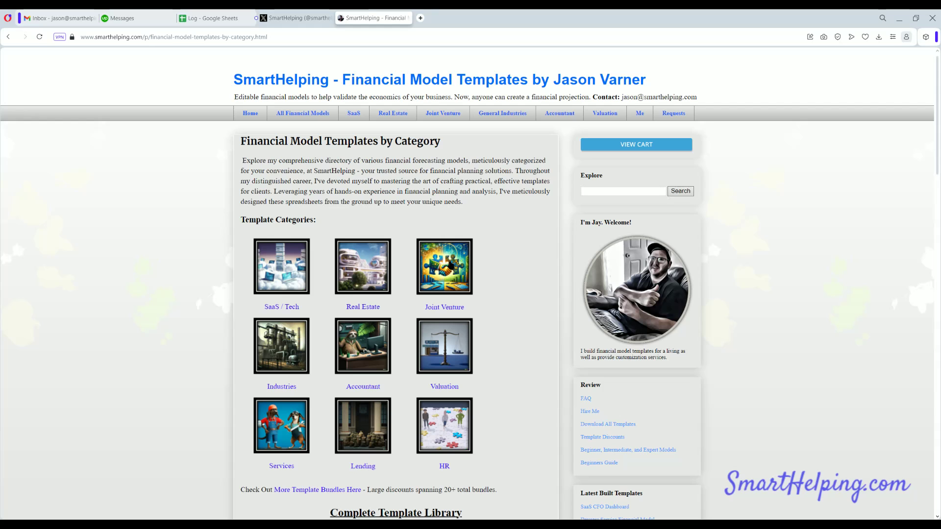
Open the Joint Venture category on the SmartHelping website in the browser and look through its template list.
click(450, 266)
scroll(328, 279, down, 7)
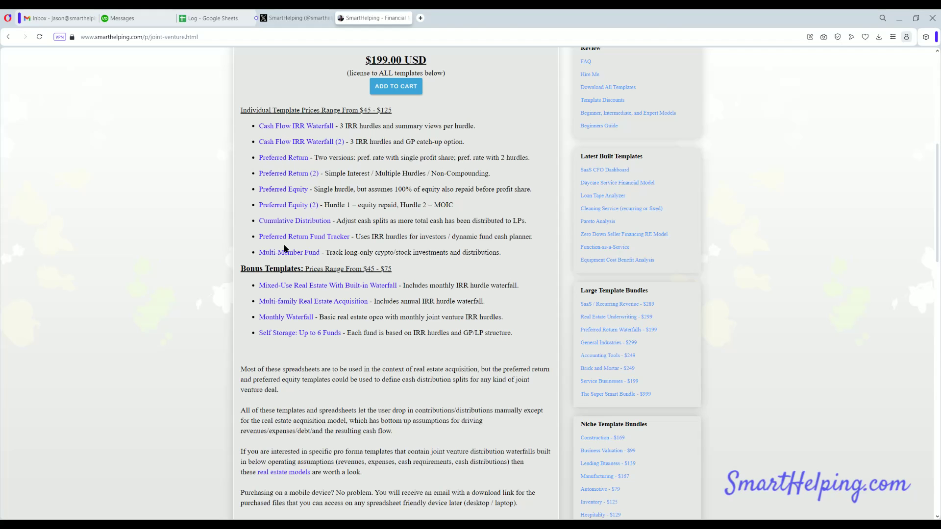
scroll(284, 246, up, 3)
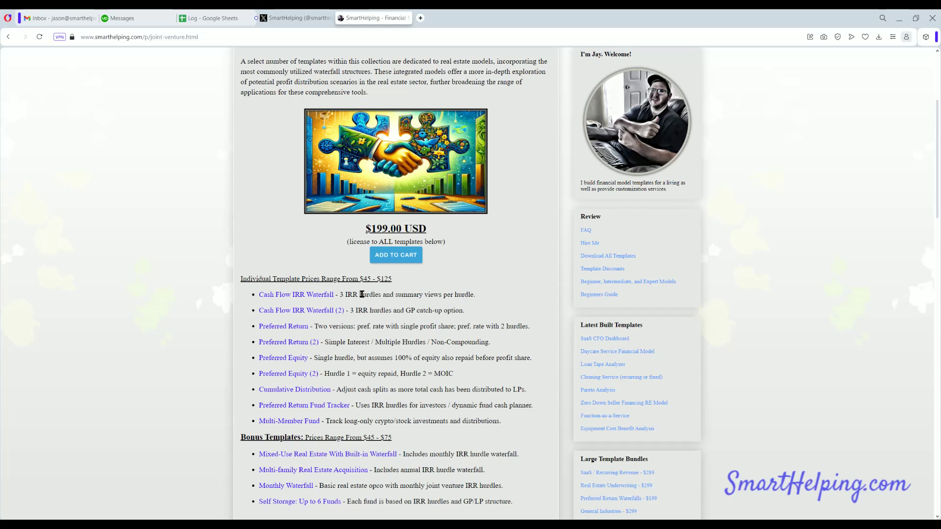